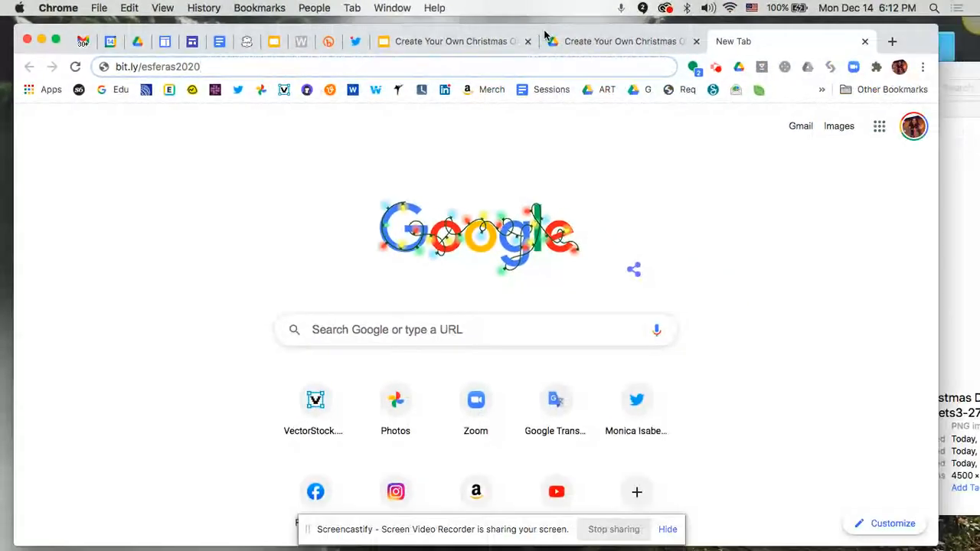
Make a copy of the Create Your Own Christmas Ornament presentation and replace "Copy of" in its title with the first name and an underscore
click(555, 45)
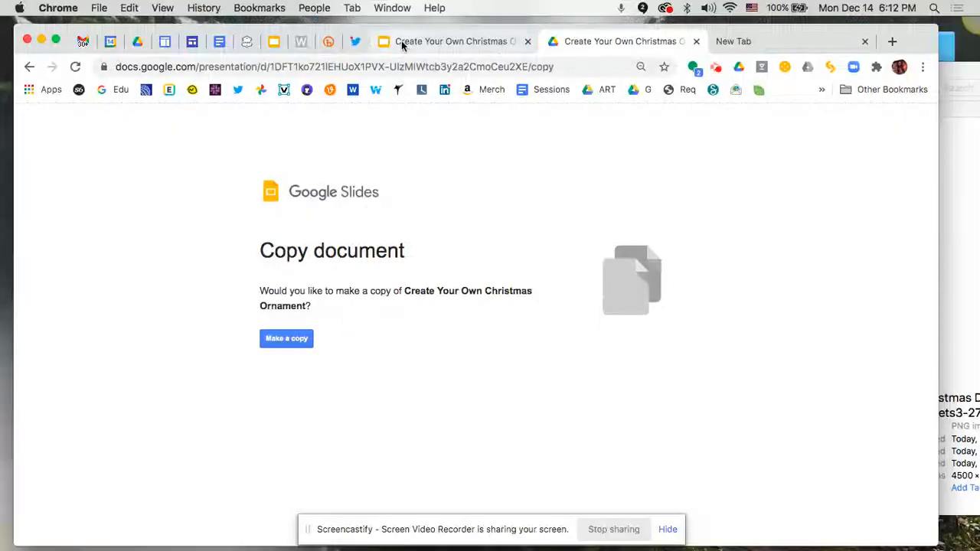
click(274, 341)
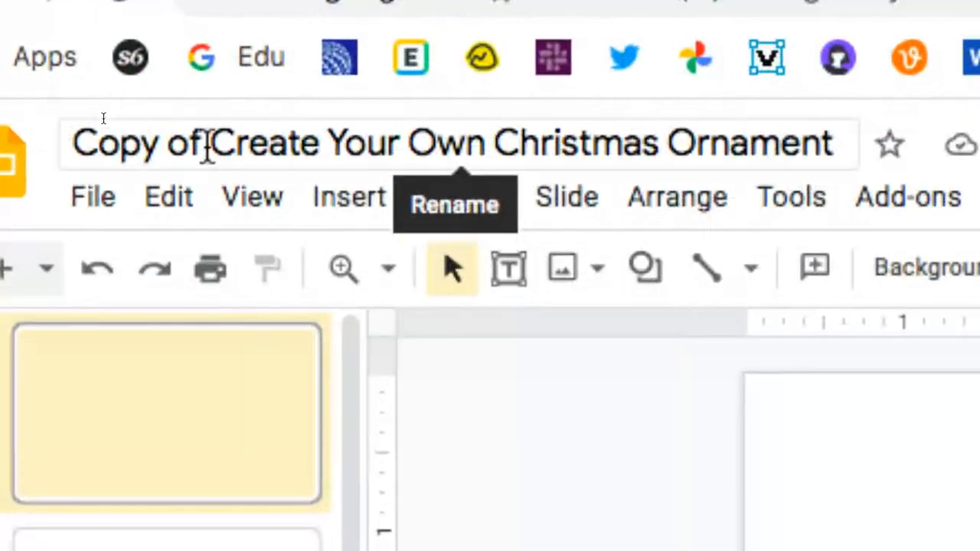
click(207, 147)
key(shift+super+Left)
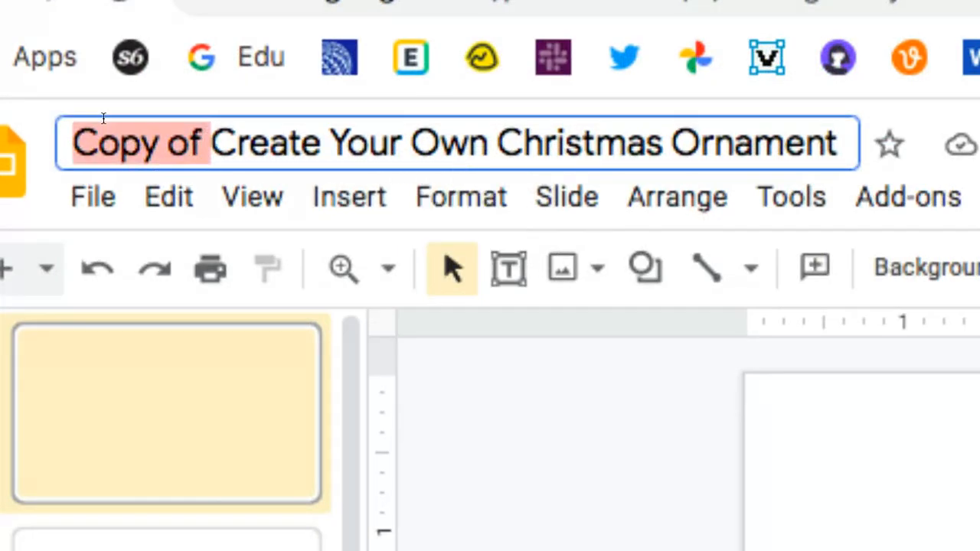
text(Monica_)
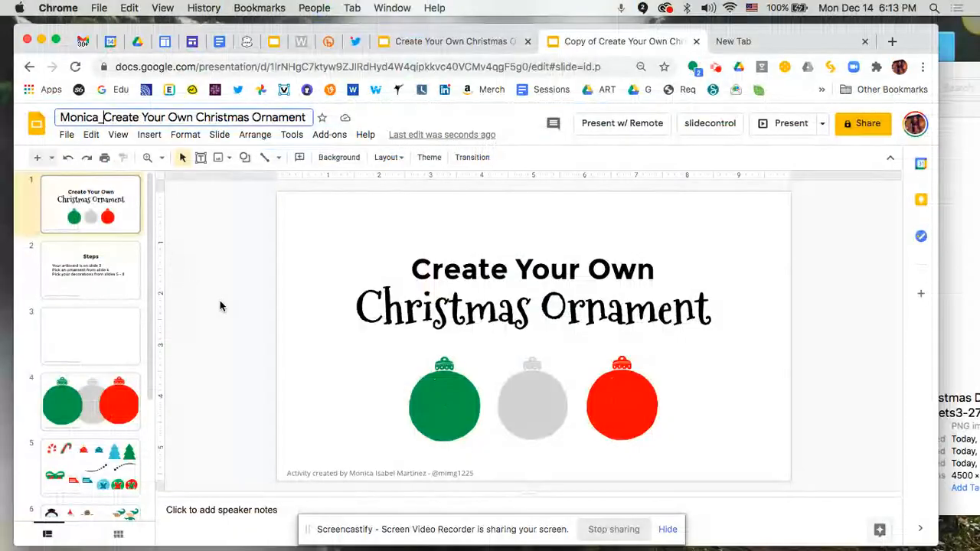
key(Return)
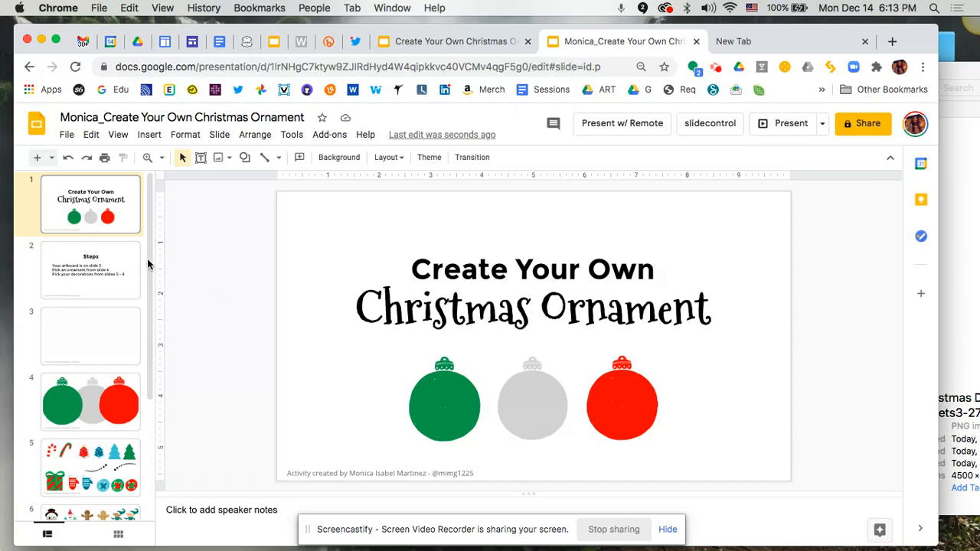
Copy the gray ornament from slide 4 onto the blank artboard on slide 3
click(82, 283)
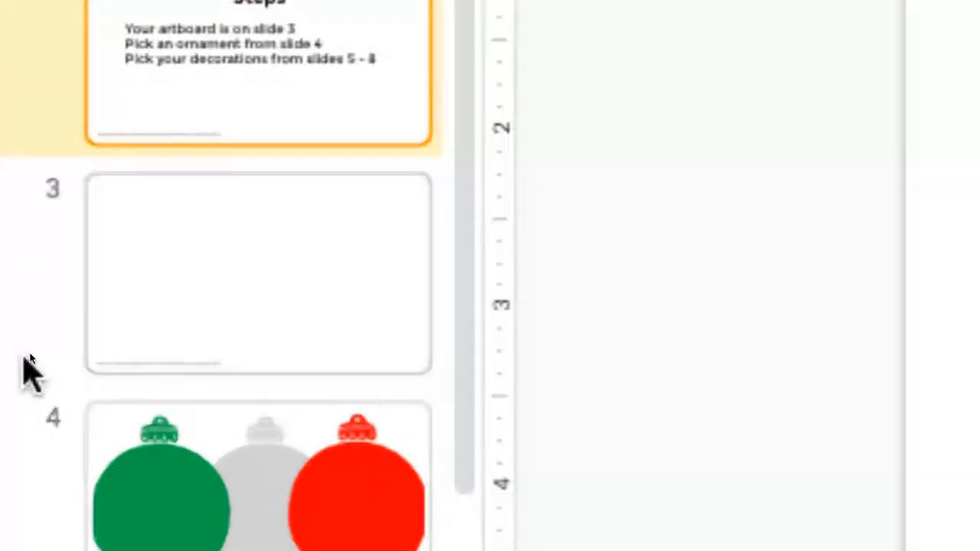
click(181, 310)
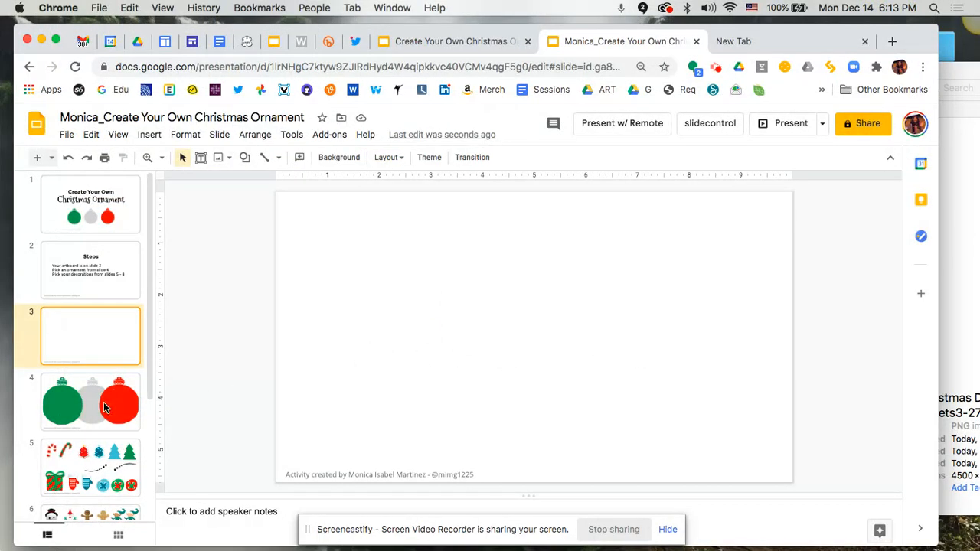
click(85, 274)
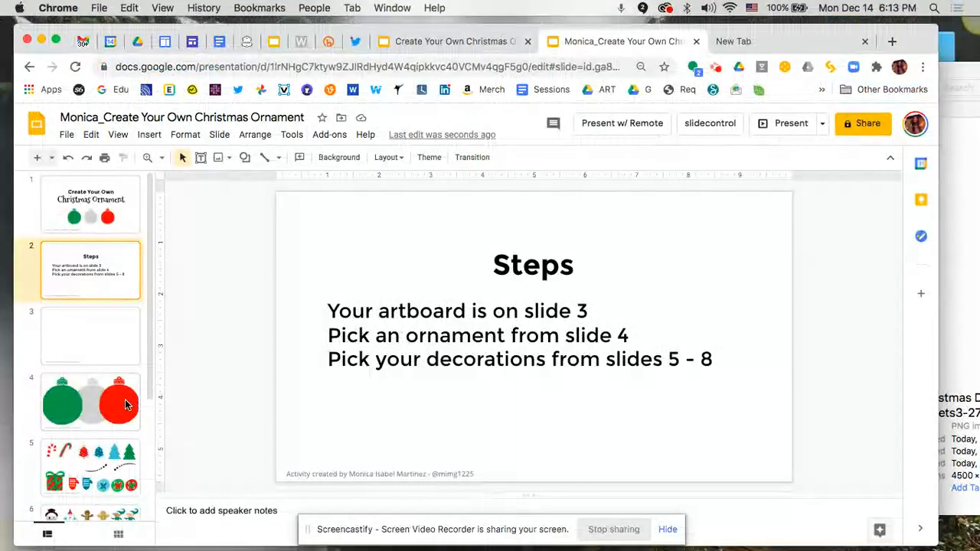
click(125, 401)
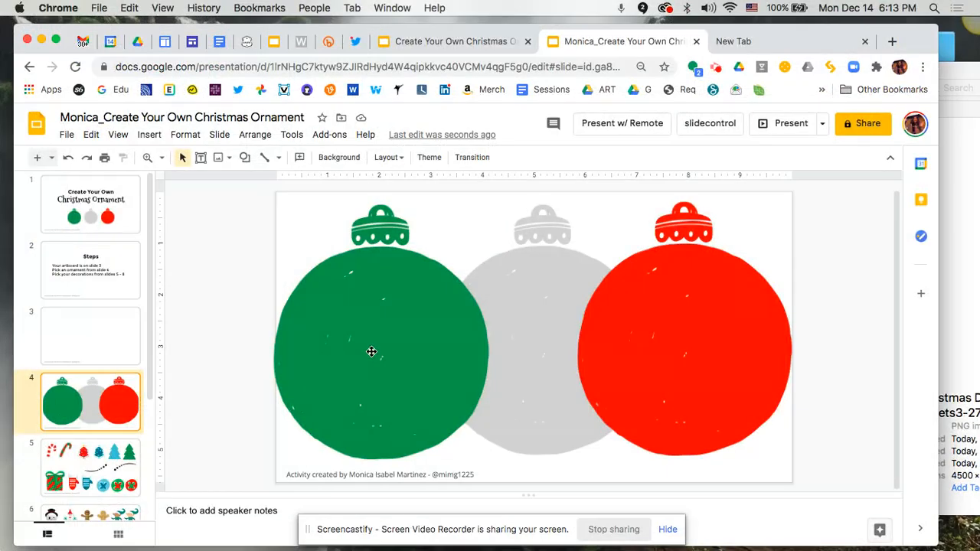
click(542, 258)
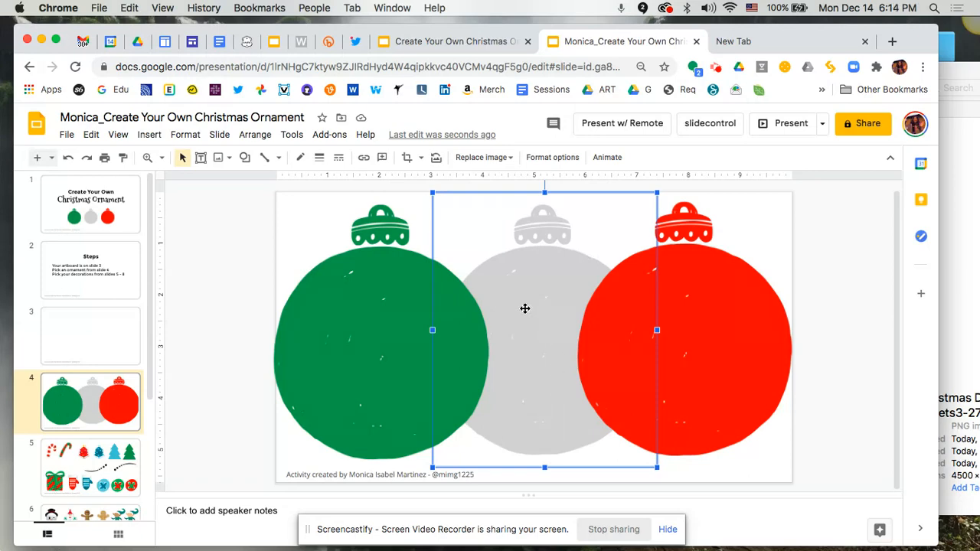
click(89, 138)
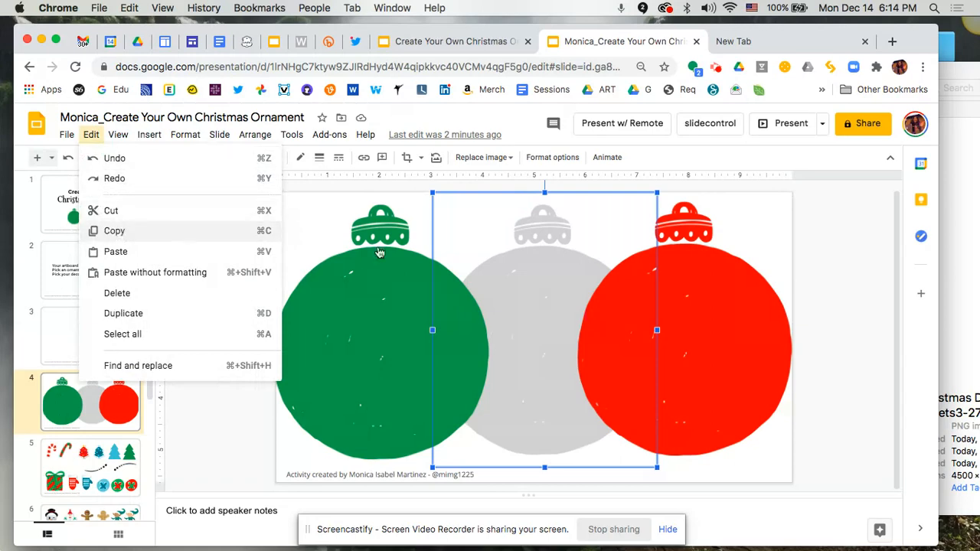
click(525, 266)
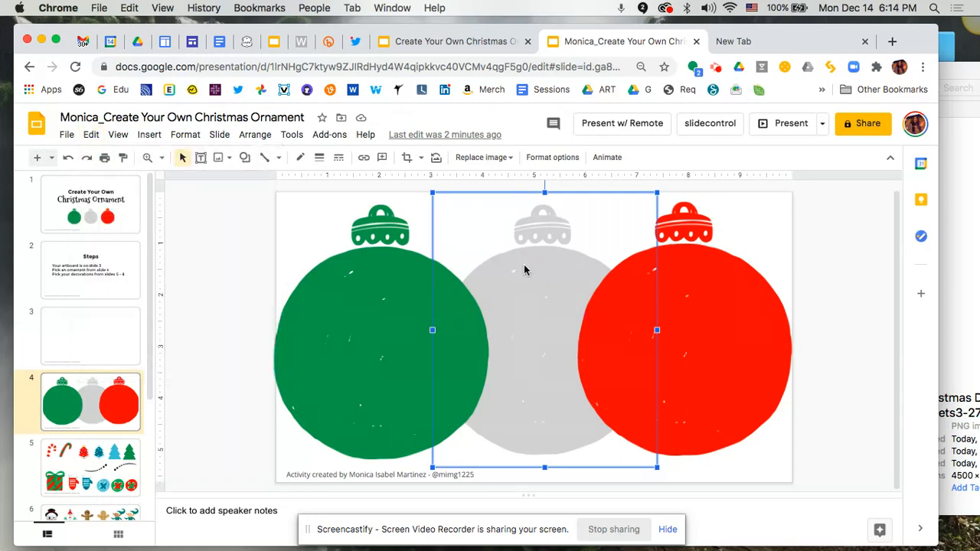
click(116, 334)
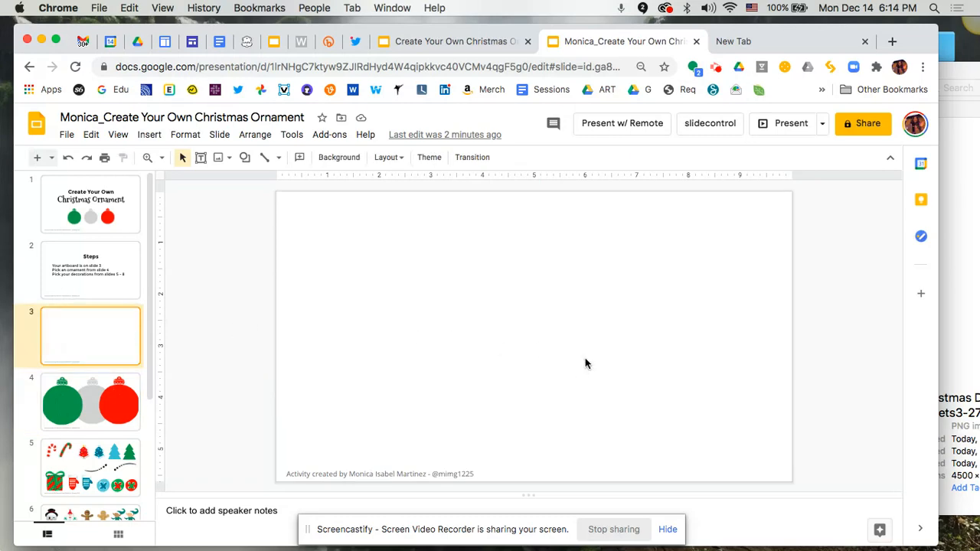
key(ctrl+v)
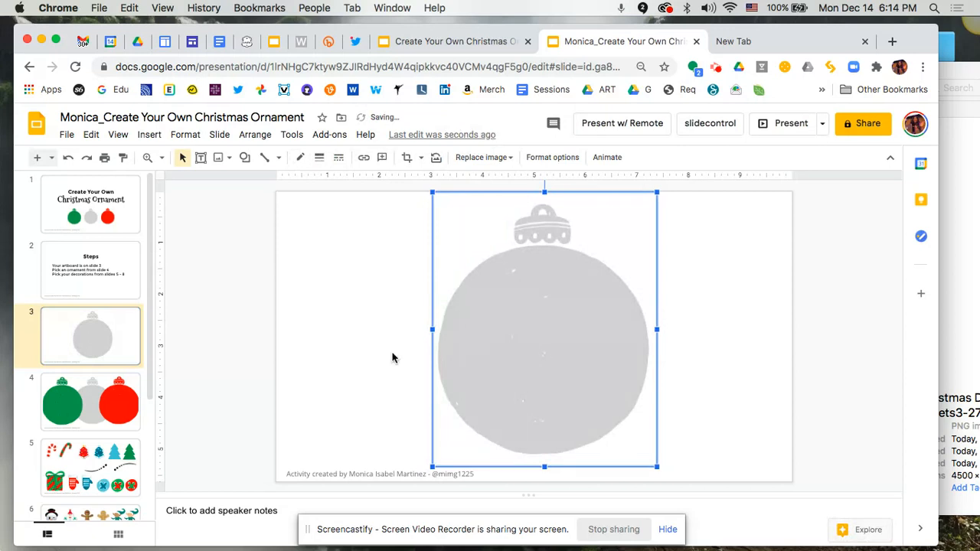
Center the gray ornament horizontally on the artboard slide
right_click(519, 373)
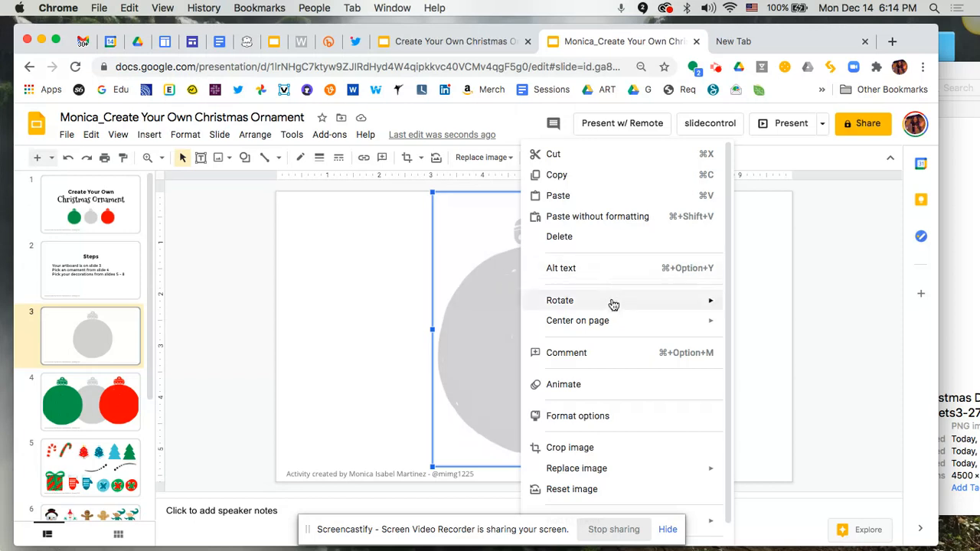
mouse_move(629, 330)
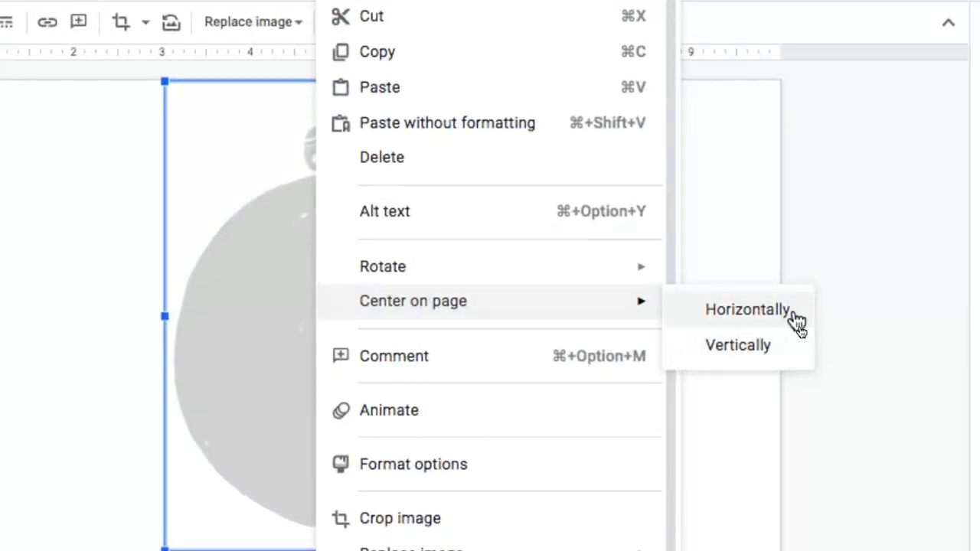
click(795, 317)
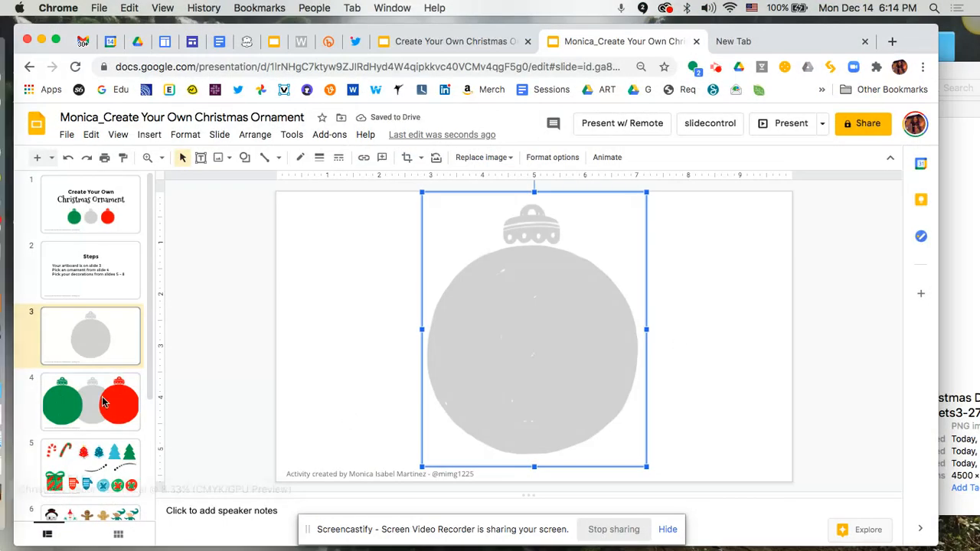
Examine the decorations available on slides 5 to 8
scroll(103, 398, down, 2)
scroll(99, 390, down, 2)
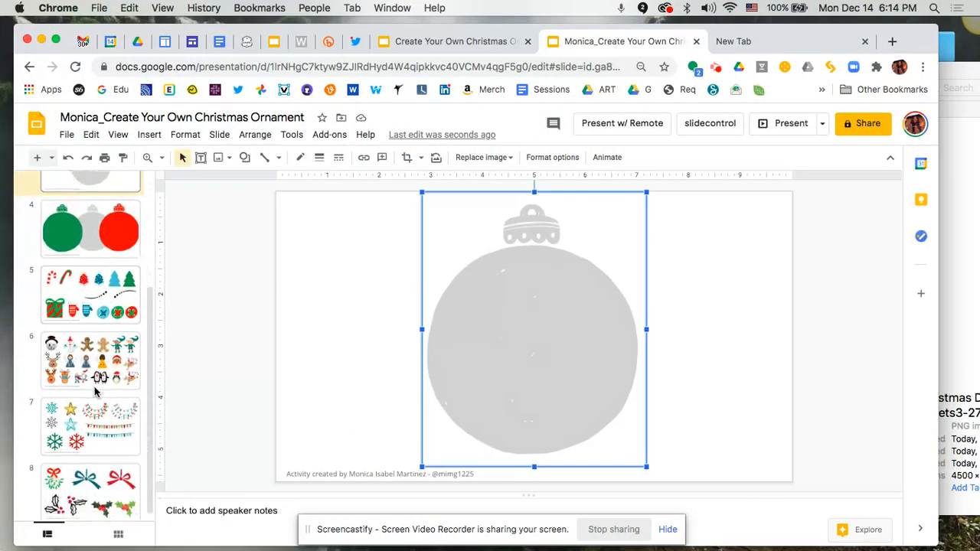
click(92, 313)
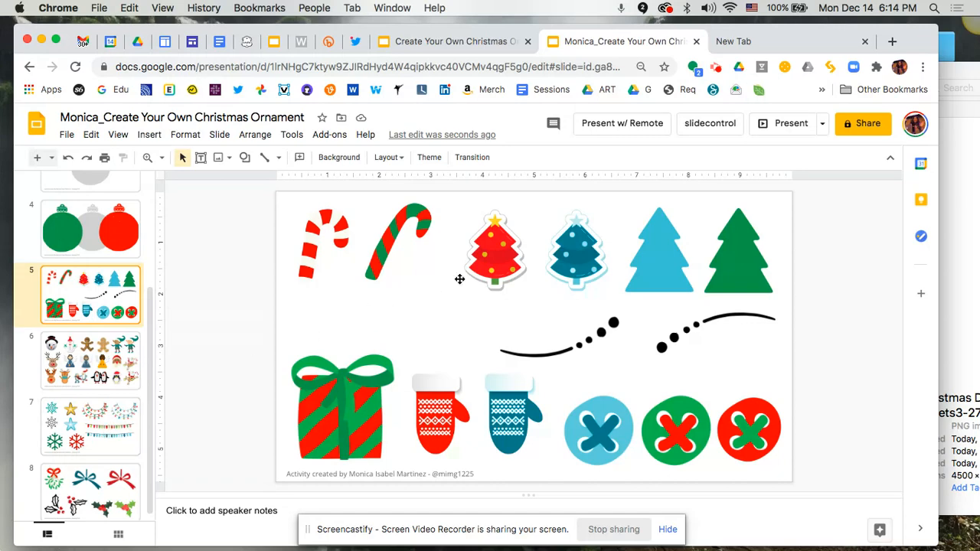
click(115, 358)
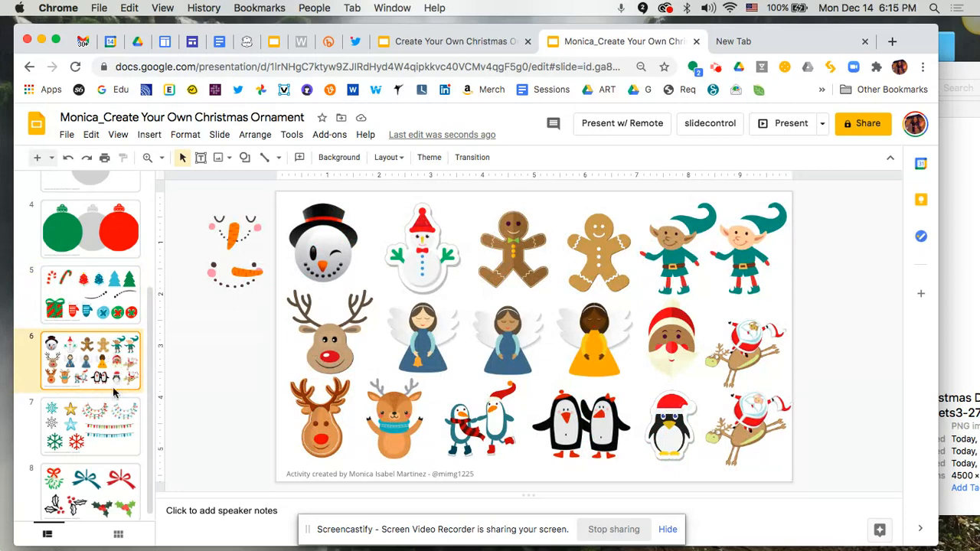
click(108, 430)
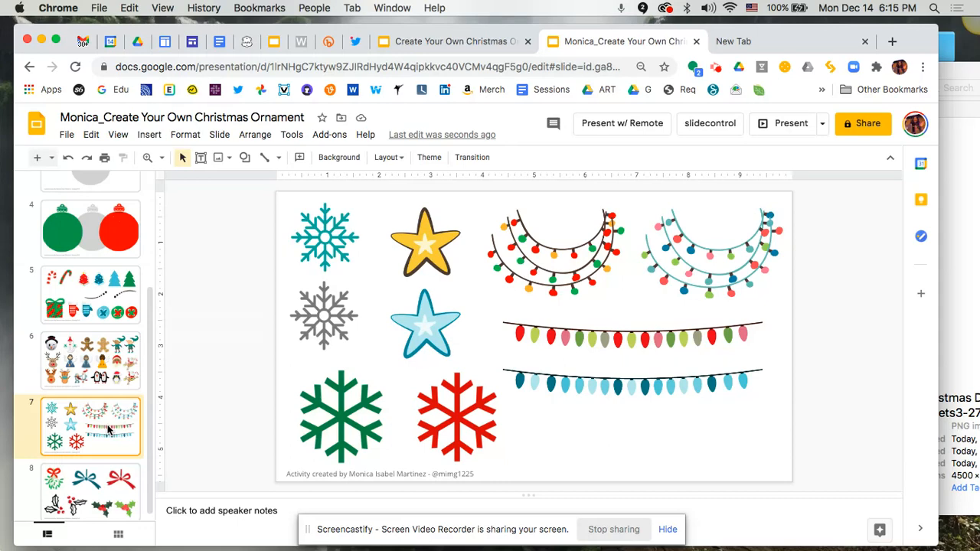
click(105, 489)
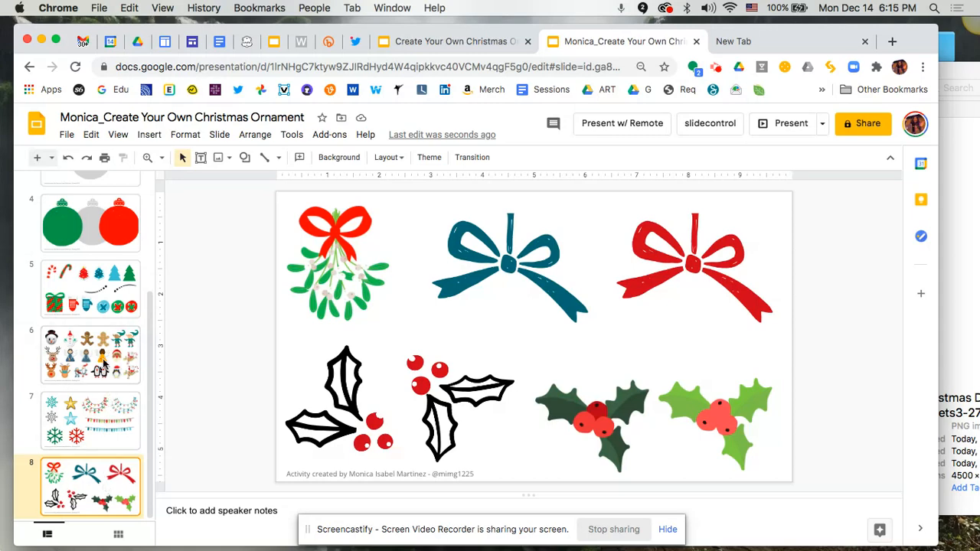
scroll(105, 395, up, 2)
click(105, 400)
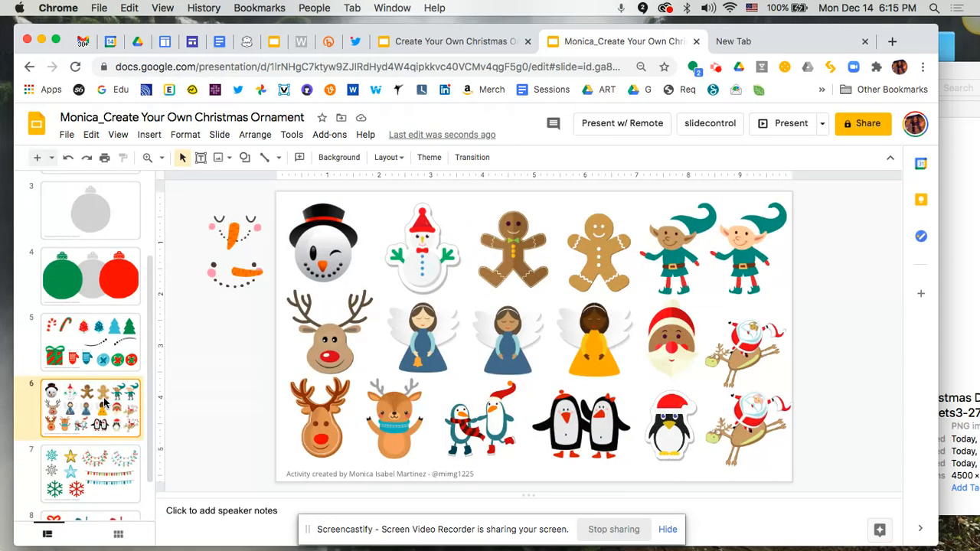
scroll(107, 414, down, 1)
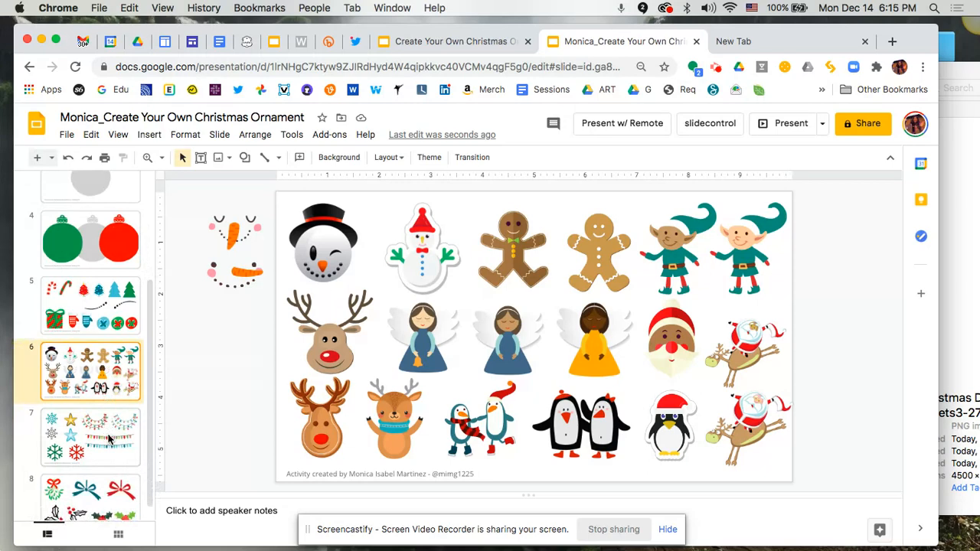
Copy the looped string of red, green and yellow lights from slide 7 onto the artboard on slide 3
click(108, 439)
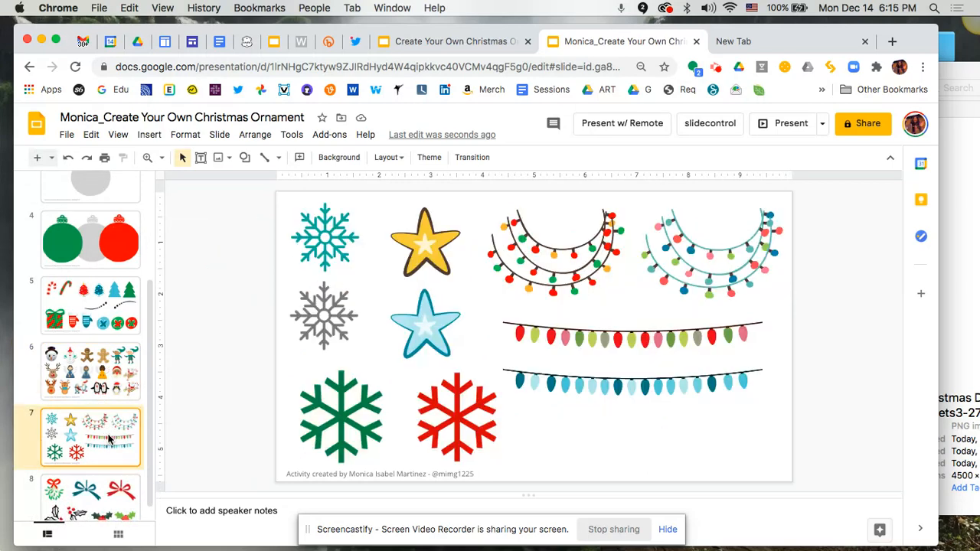
click(581, 258)
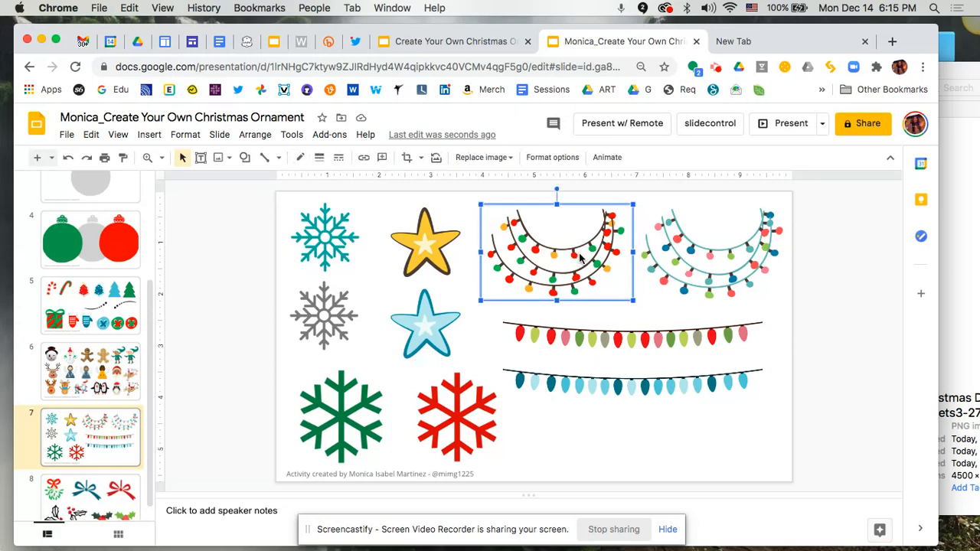
scroll(117, 276, up, 3)
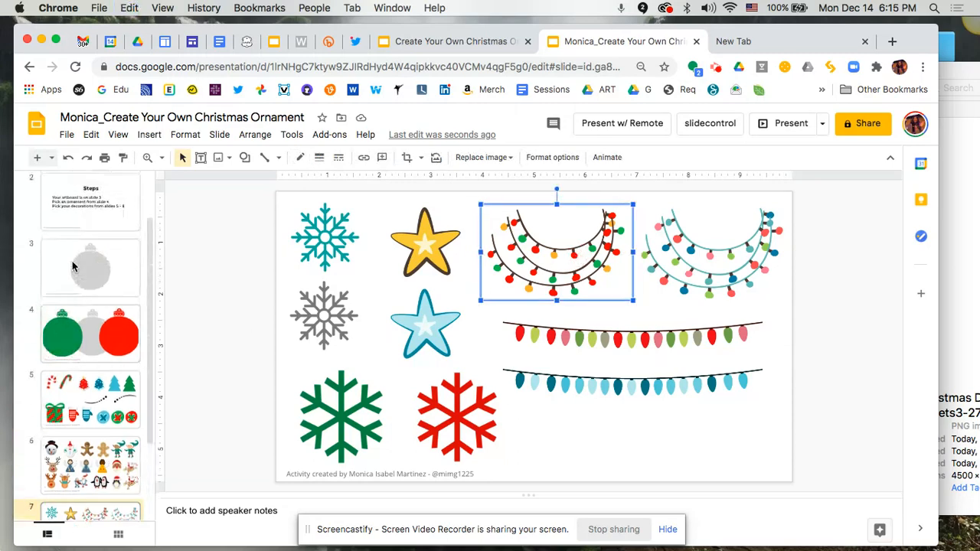
click(117, 276)
key(super+v)
Position the looped lights over the upper part of the gray ornament, centered below its cap
drag(578, 271, 582, 288)
key(Down)
key(Down)
key(Left)
key(Left)
key(Down)
key(Down)
key(Down)
key(Left)
key(Left)
key(Left)
key(Left)
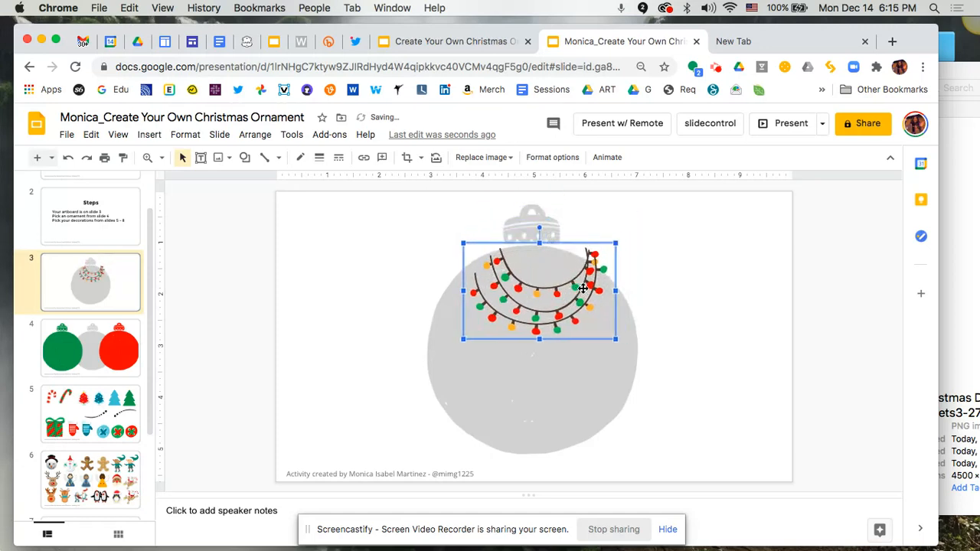
key(Down)
key(Down)
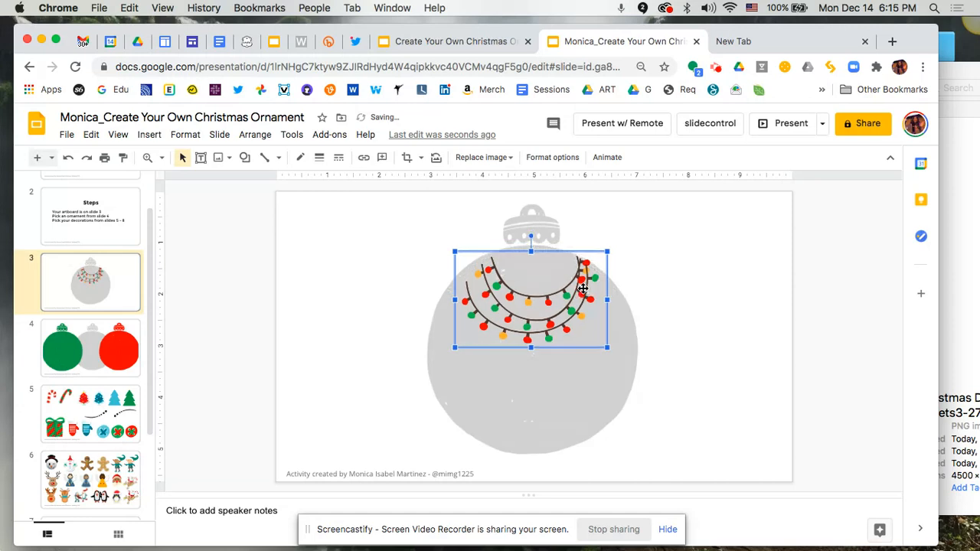
Copy the straight garland of red, green and pink bulbs from slide 7 onto the artboard on slide 3
scroll(116, 402, down, 3)
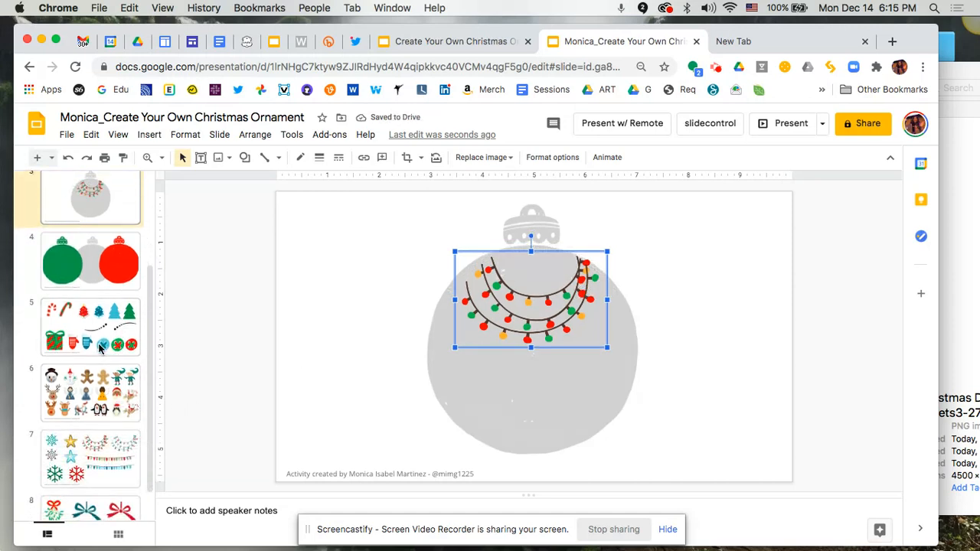
click(103, 451)
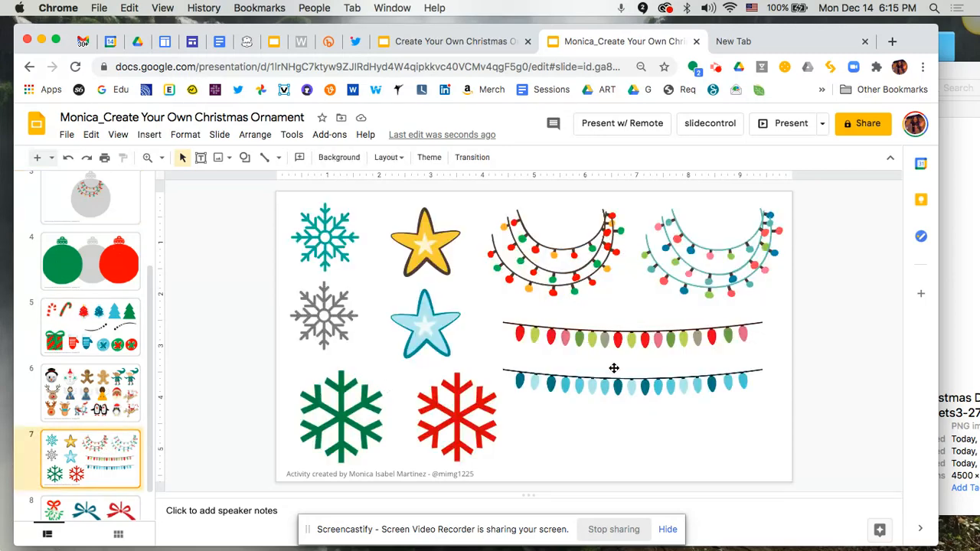
click(601, 345)
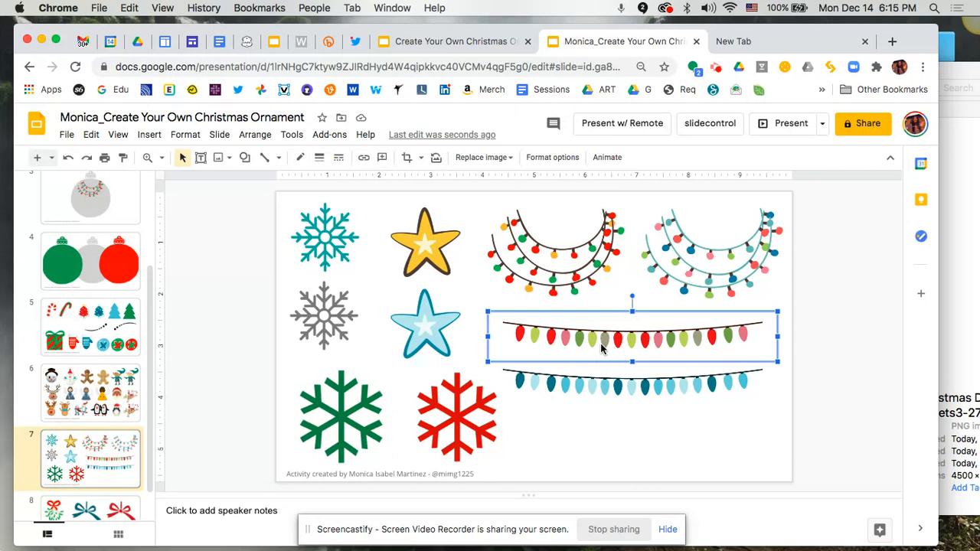
click(90, 201)
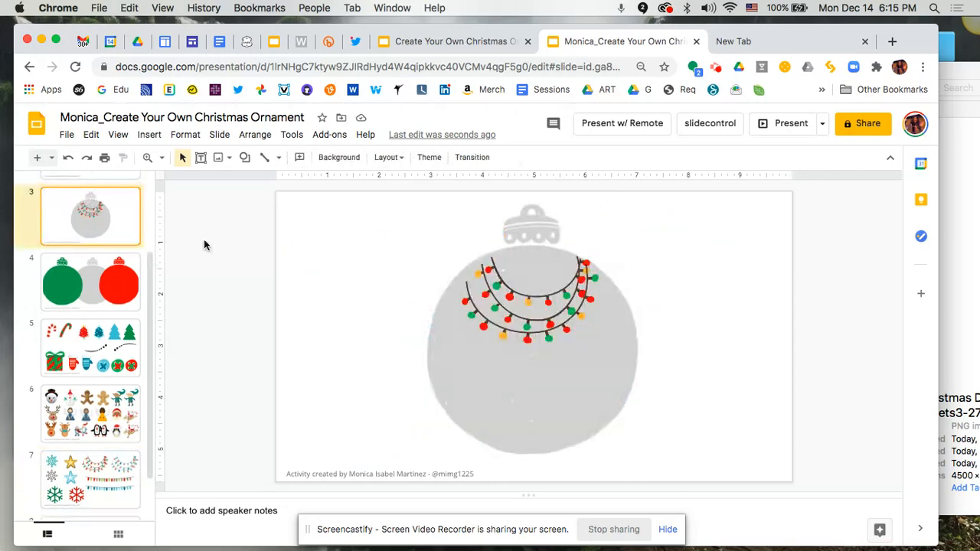
key(ctrl+v)
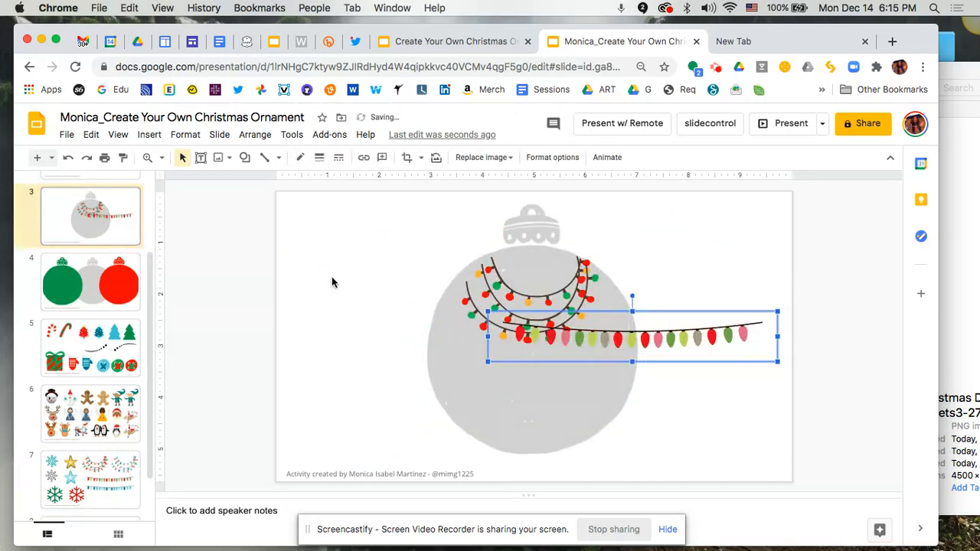
Move the straight garland of bulbs up to the top of slide 3, beside the ornament's cap
key(Up)
key(Up)
key(Up)
key(Up)
key(Up)
key(Up)
key(Up)
key(Up)
key(Up)
key(Up)
key(Up)
key(Up)
key(Up)
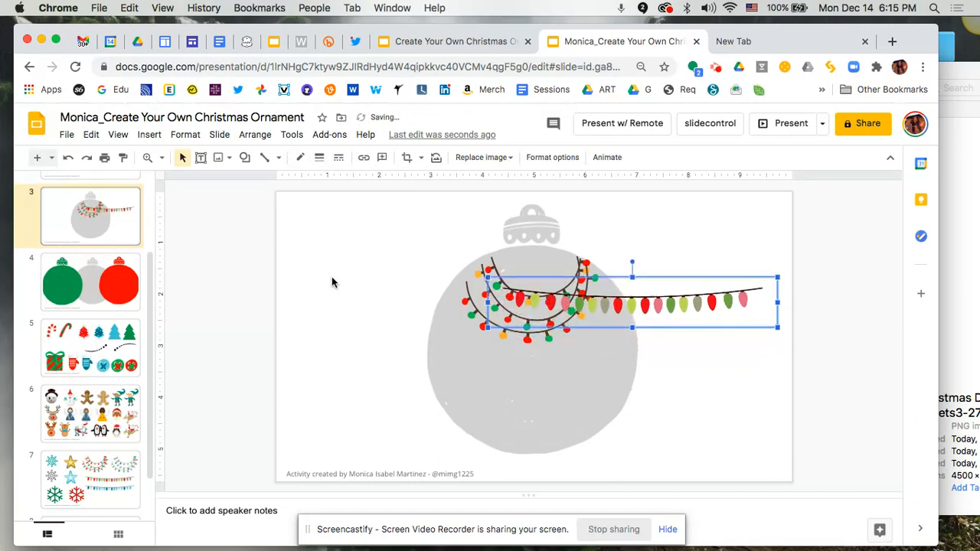
key(Up)
key(Up)
key(Up)
key(Up)
key(Up)
key(Up)
key(Up)
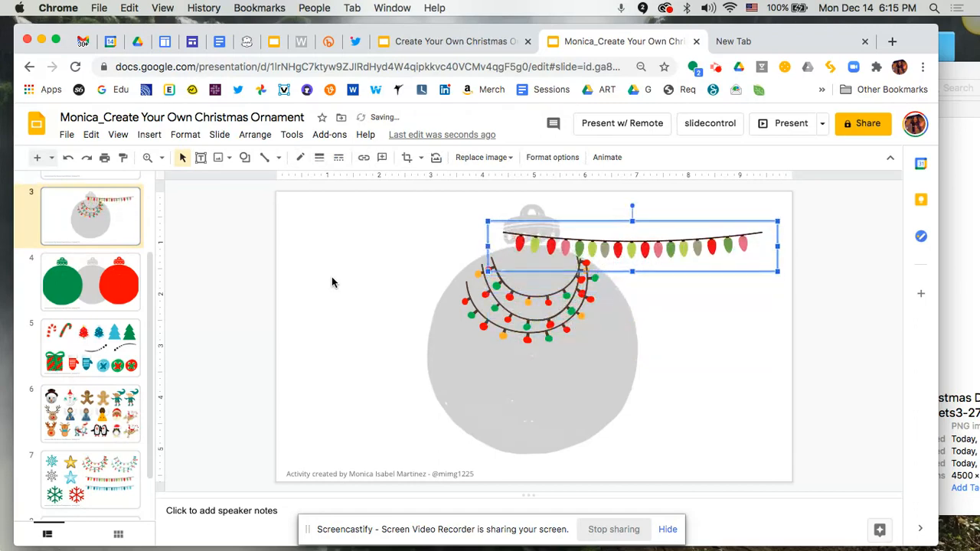
key(Up)
key(Up)
key(Up)
key(Right)
key(Right)
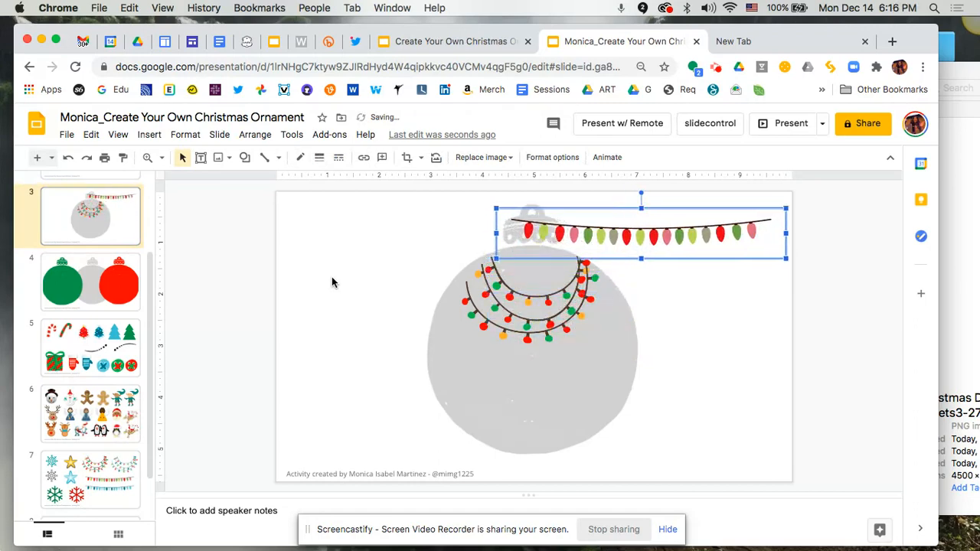
key(Right)
key(Up)
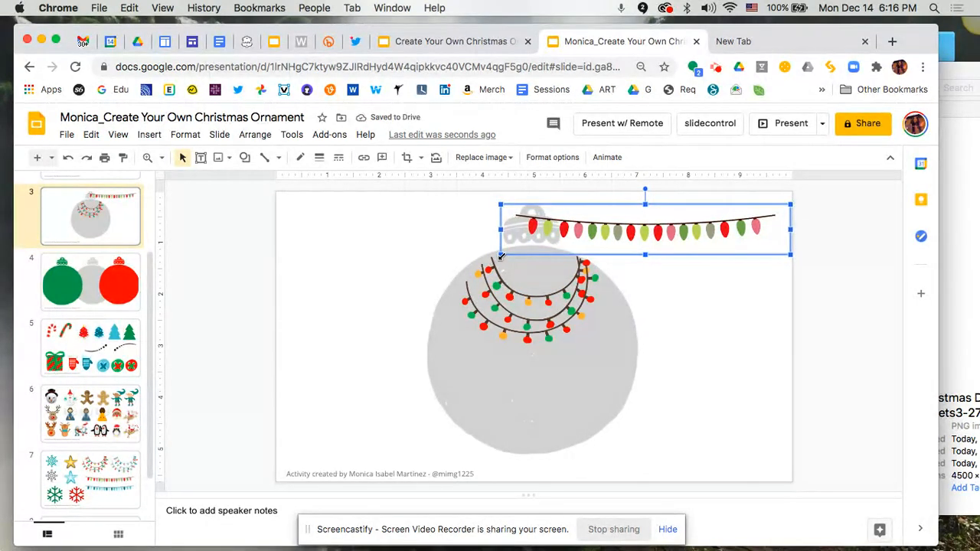
Send the straight garland to the back and enlarge it until it spans nearly the full width of slide 3
drag(499, 255, 491, 255)
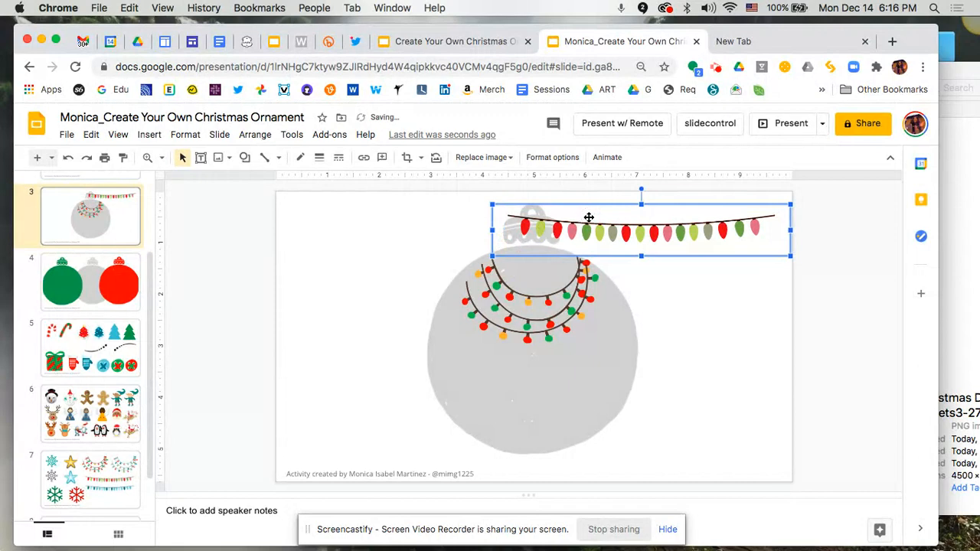
right_click(682, 223)
mouse_move(717, 300)
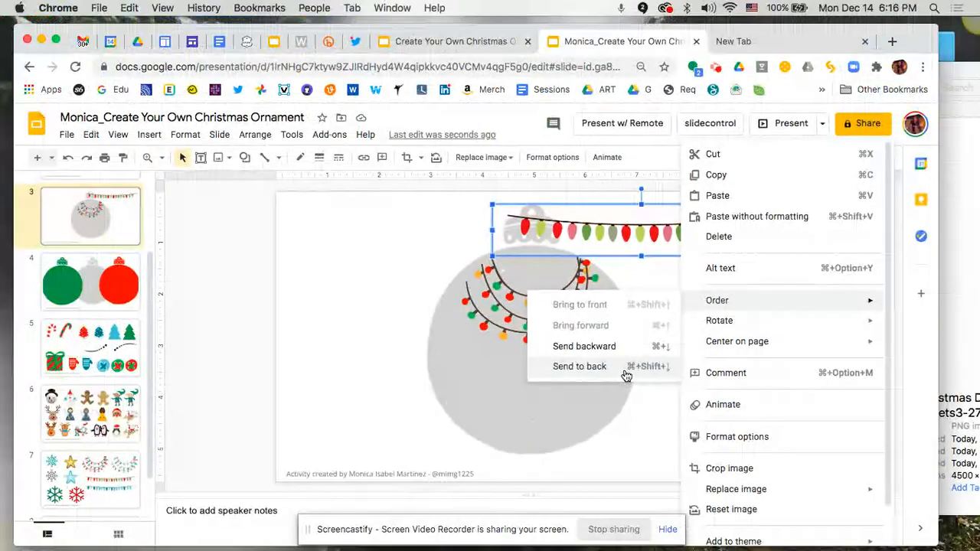
click(579, 366)
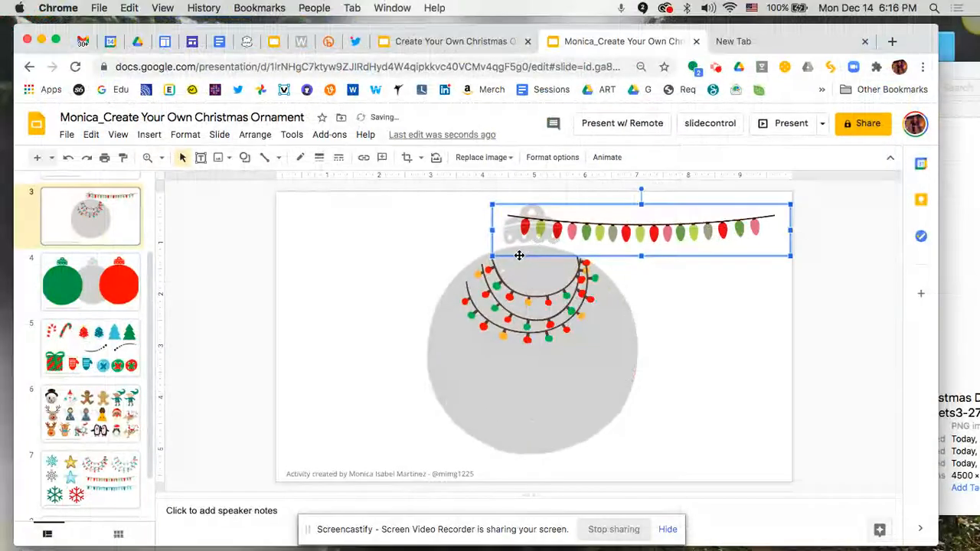
drag(492, 255, 456, 295)
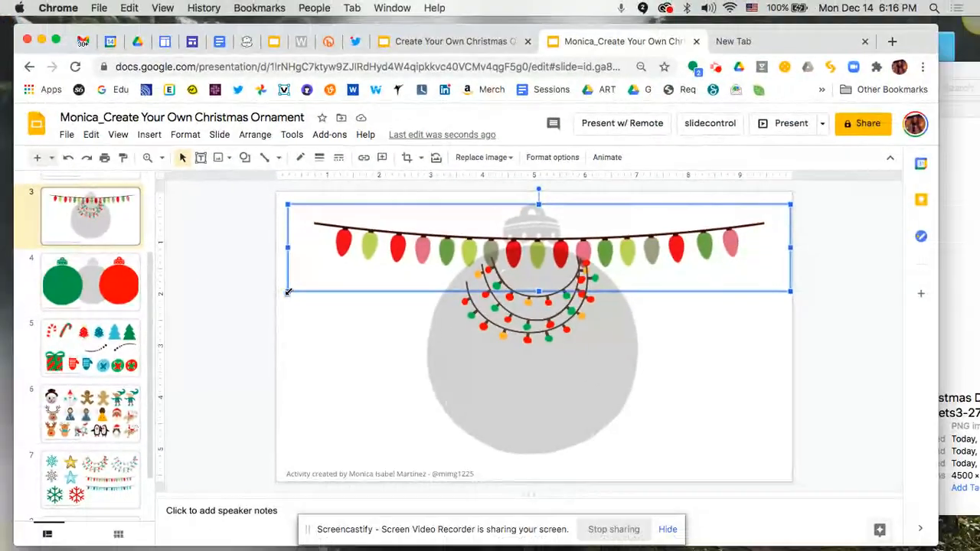
drag(287, 247, 199, 255)
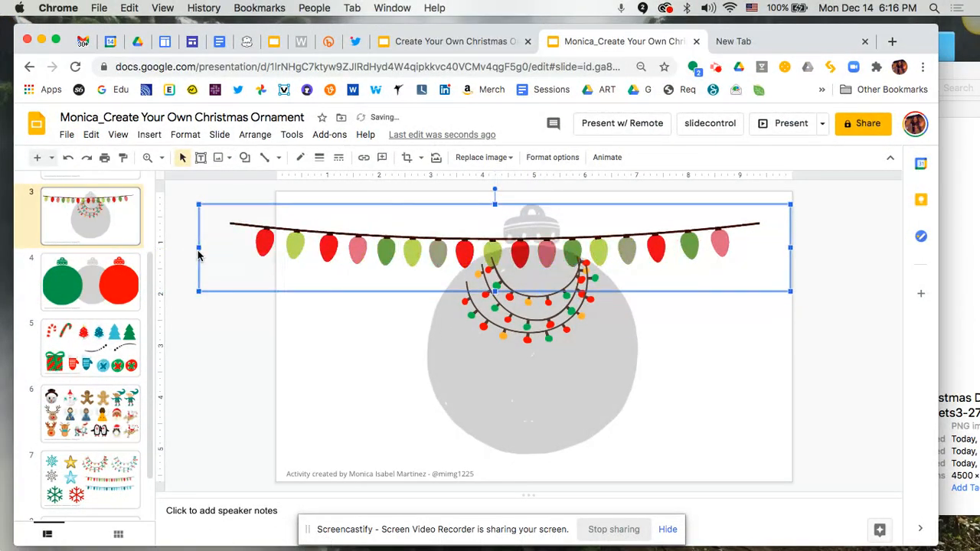
key(super+z)
drag(538, 291, 552, 433)
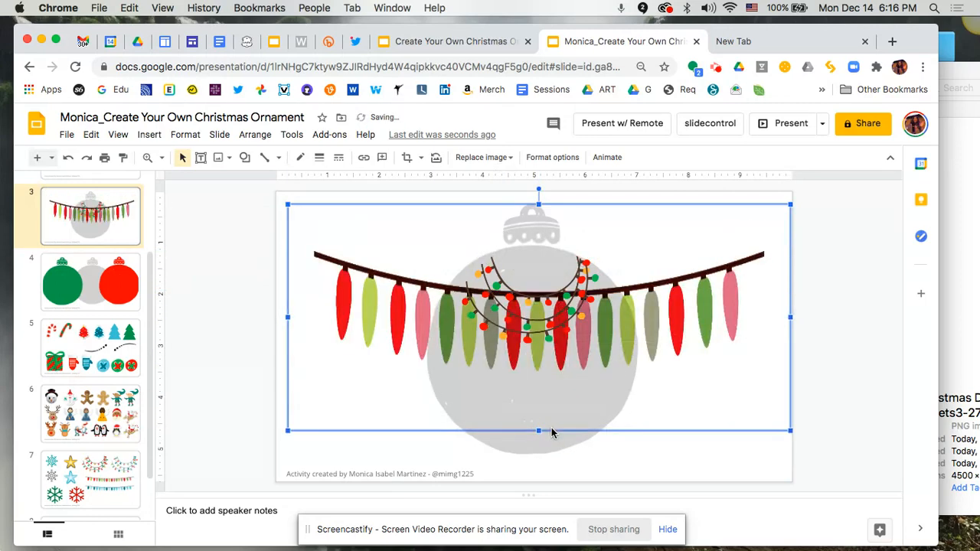
key(super+z)
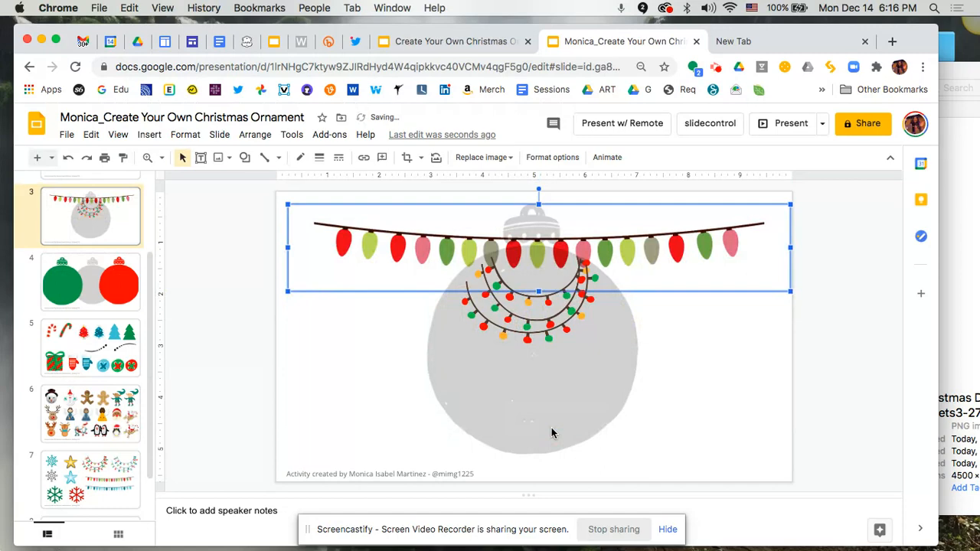
Move the enlarged garland up so its string hangs along the upper edge of slide 3
key(Up)
key(Up)
key(Up)
key(Up)
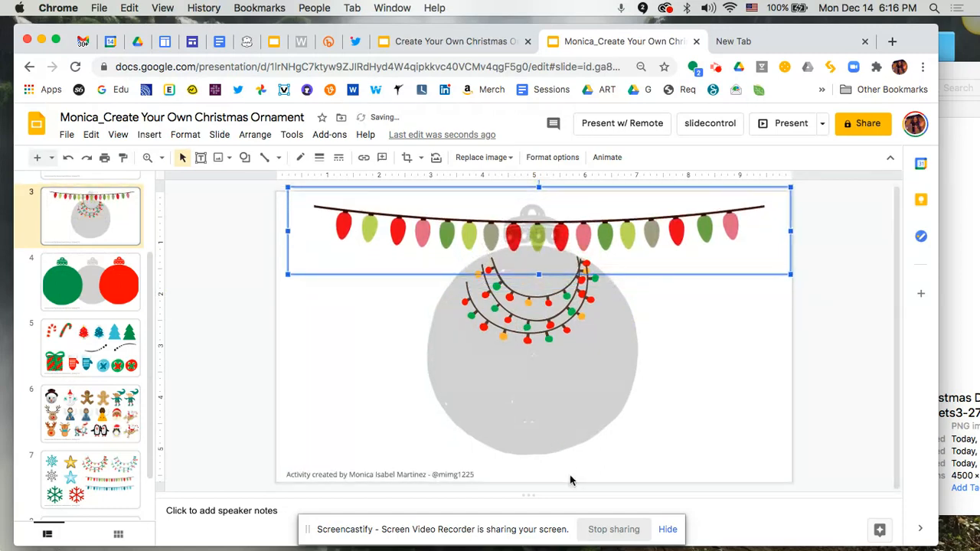
key(Up)
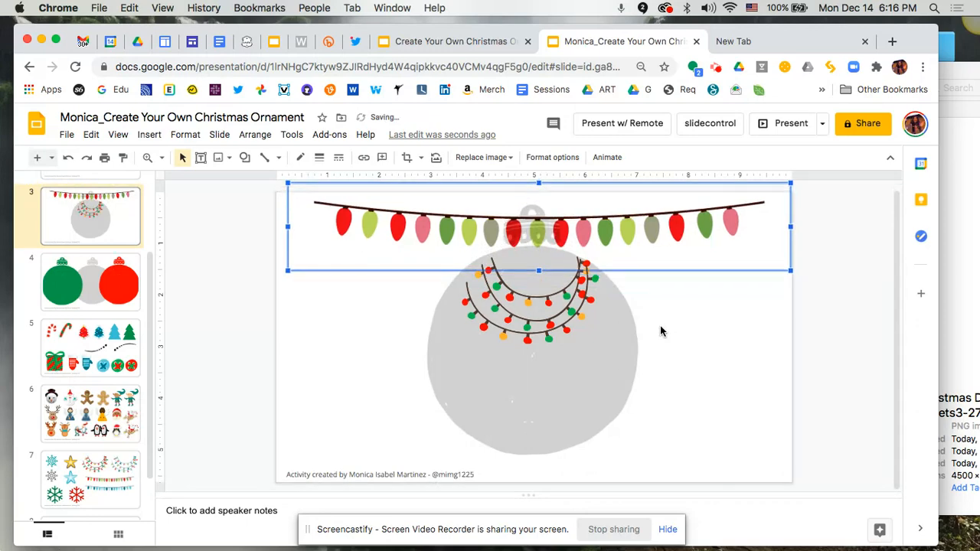
Select the gray ornament together with its looped lights and shrink both to about 70 percent, clear of the garland
click(590, 372)
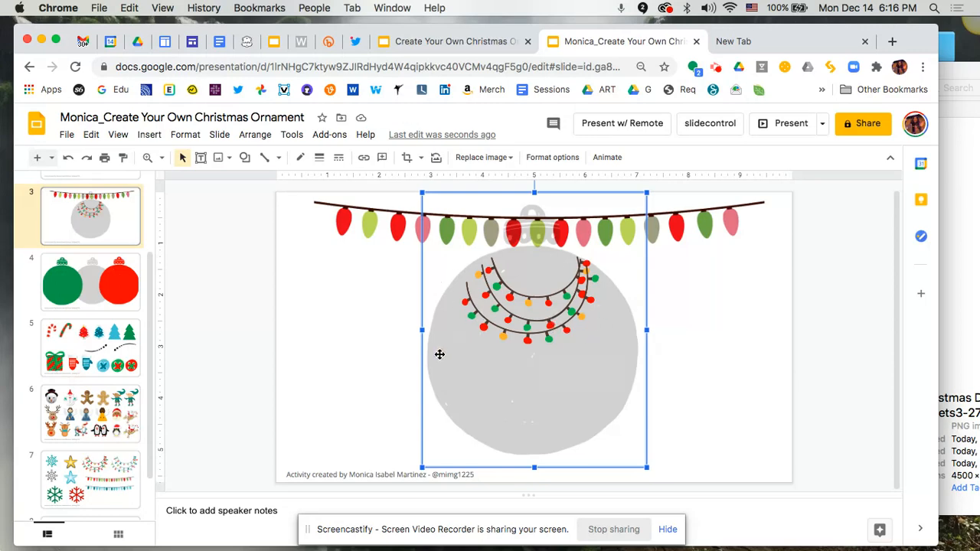
click(364, 297)
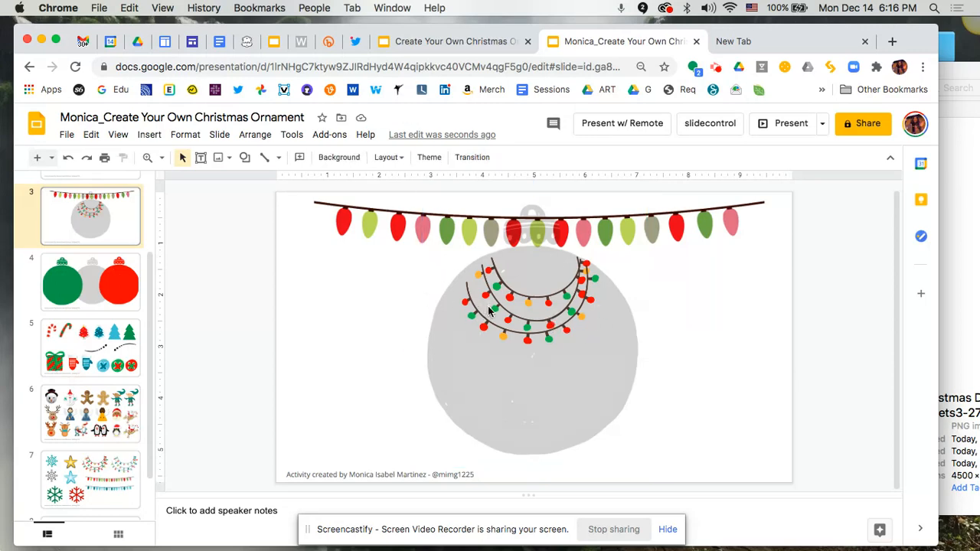
click(490, 310)
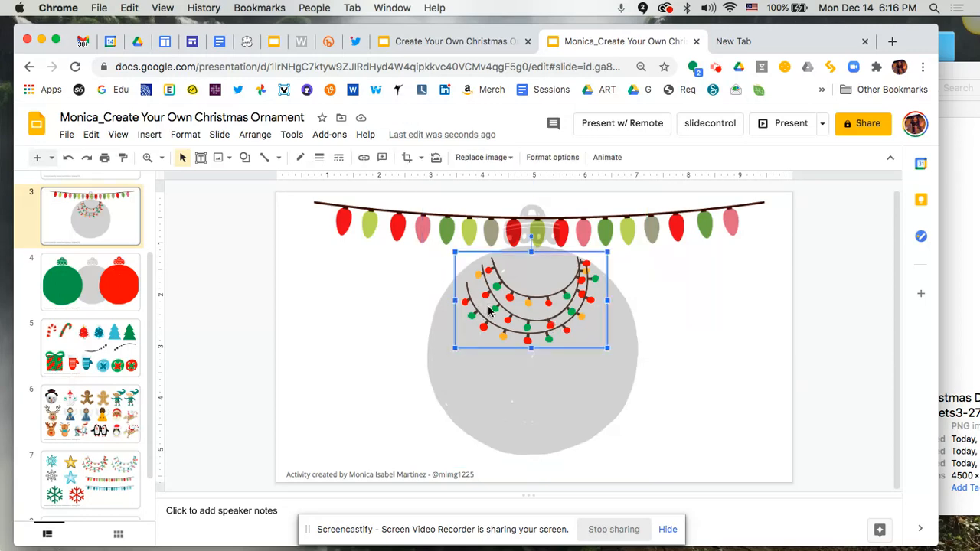
shift+click(496, 410)
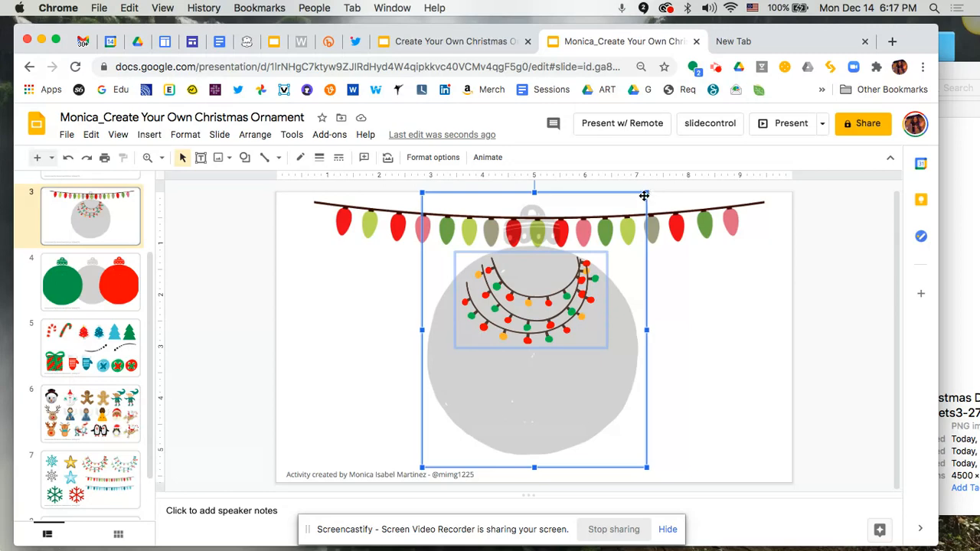
drag(647, 192, 577, 282)
Move the ornament and its looped lights together so they sit just below the middle of the garland
key(Right)
key(Right)
key(Right)
key(Right)
key(Right)
key(Right)
key(Right)
key(Right)
key(Right)
key(Right)
key(Right)
key(Right)
key(Right)
key(Right)
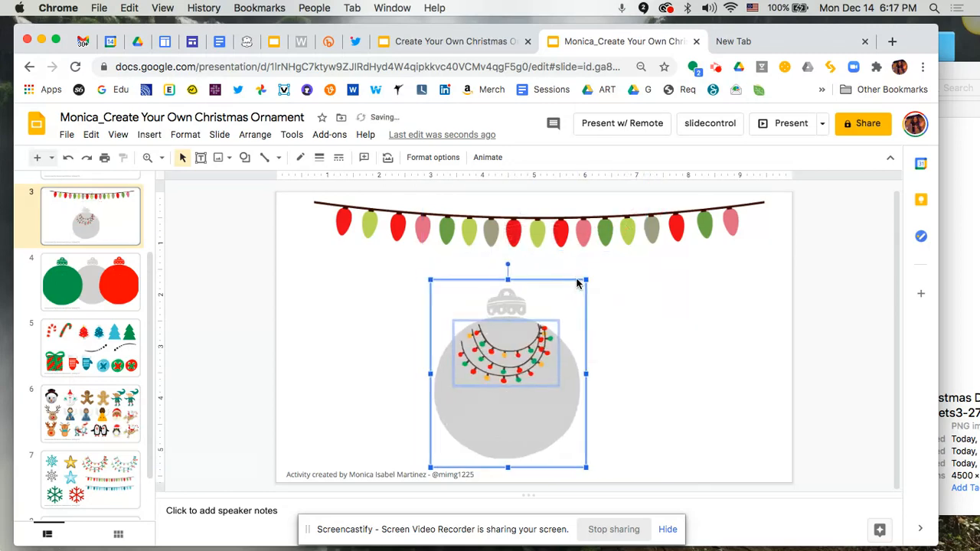
key(Up)
key(Up)
key(Up)
key(Up)
key(Up)
key(Up)
key(Up)
key(Up)
key(Up)
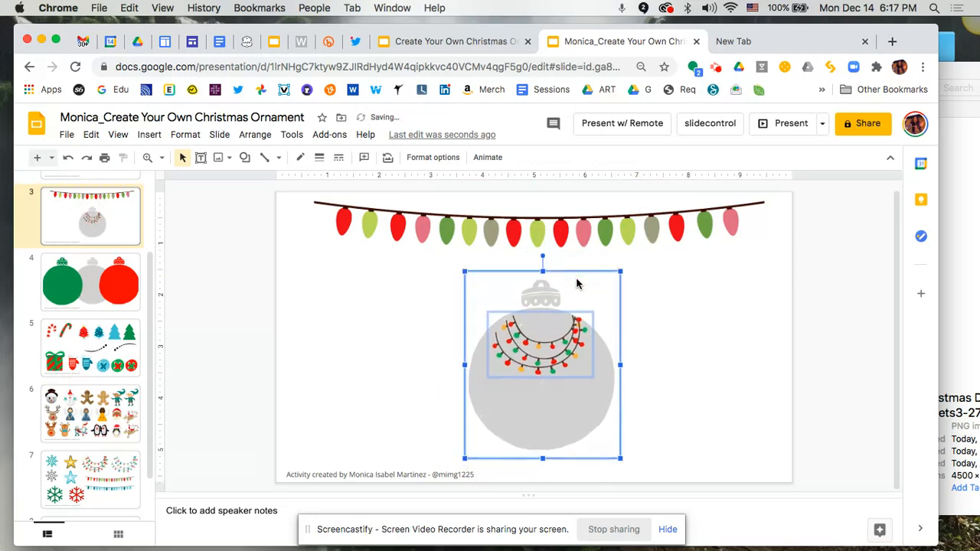
key(Left)
key(Left)
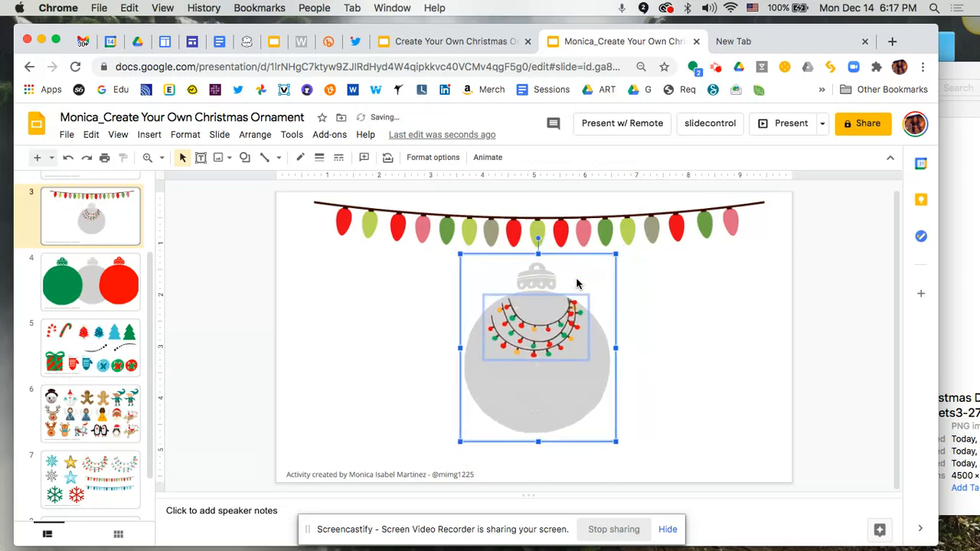
Center the gray ornament alone horizontally on the page
click(670, 314)
click(561, 412)
right_click(561, 412)
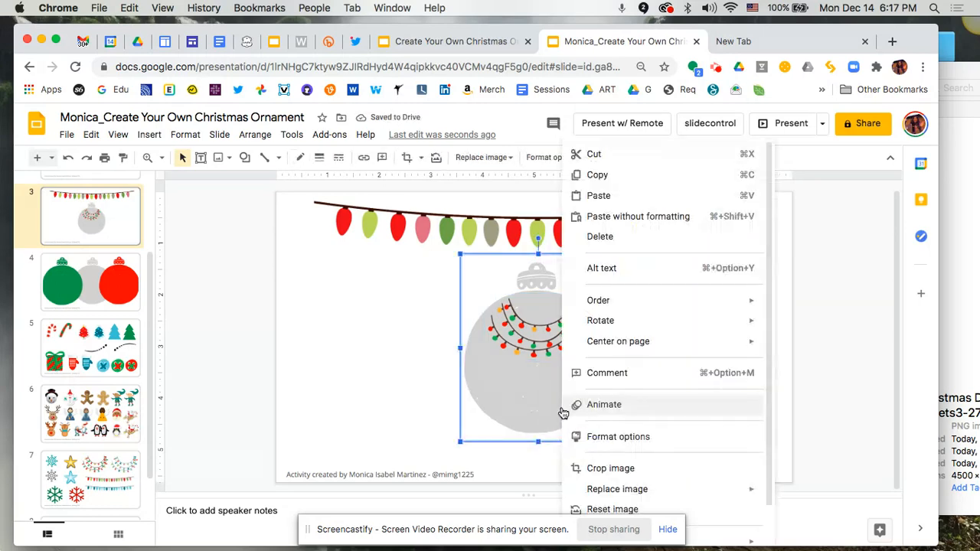
mouse_move(733, 342)
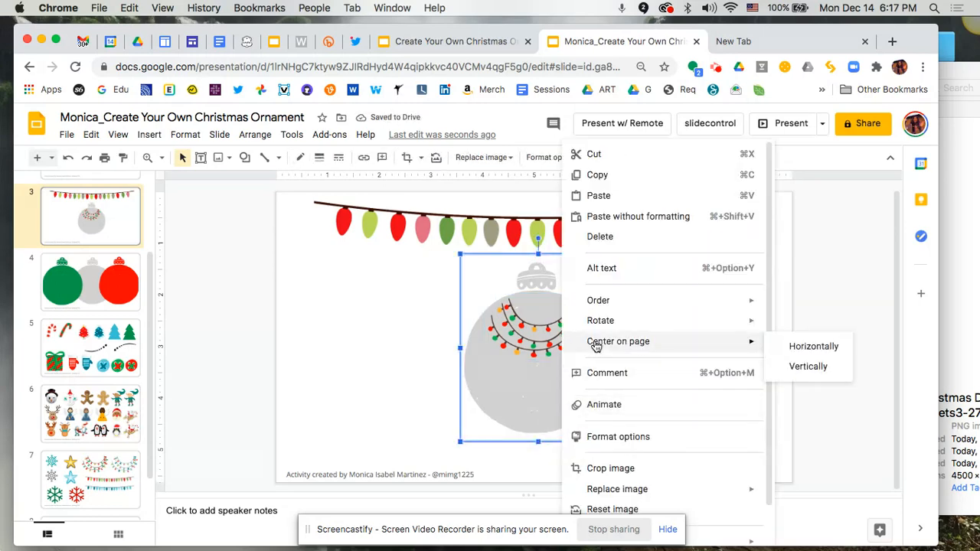
click(808, 346)
click(733, 344)
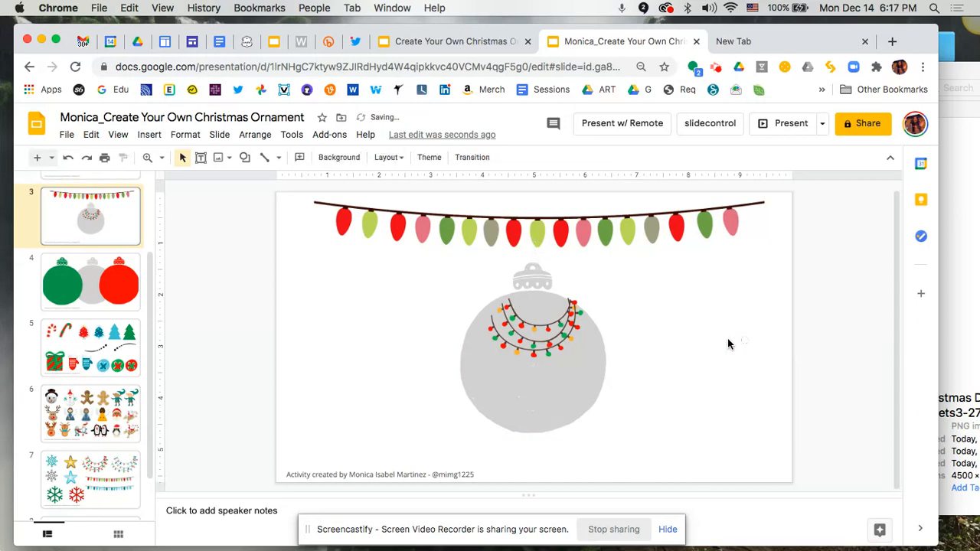
Nudge the looped lights slightly left so they line up with the center of the gray ornament
click(561, 345)
key(Left)
key(Left)
key(Up)
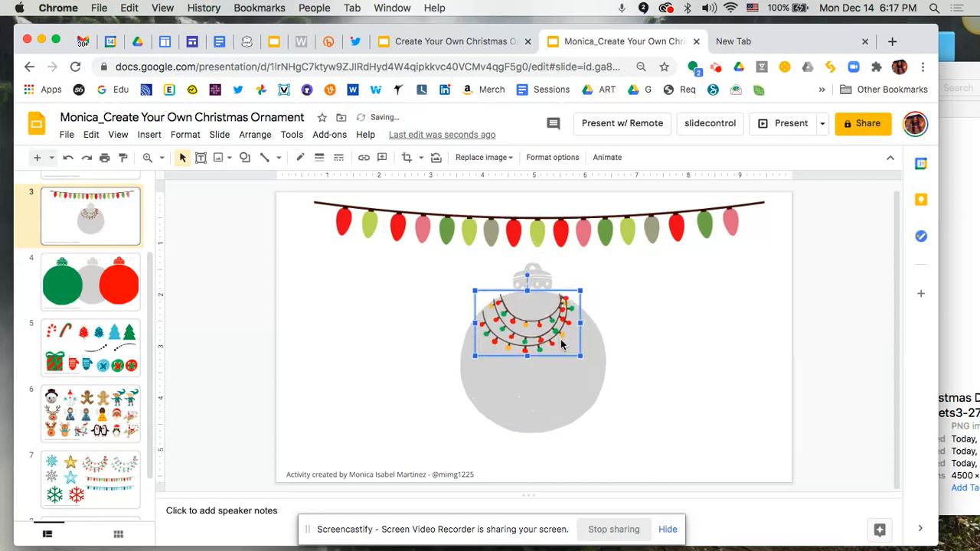
key(Right)
key(Down)
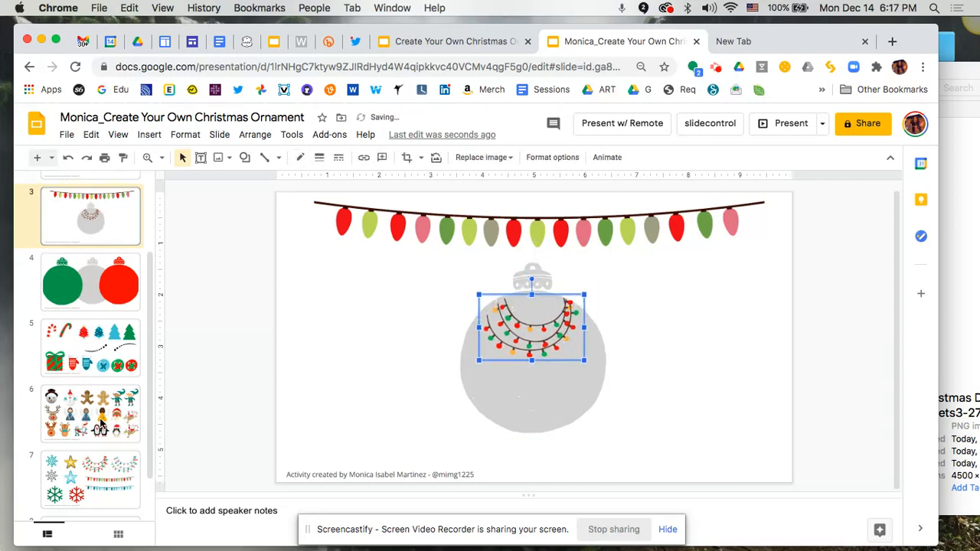
Copy the Santa face from slide 6 onto slide 3
scroll(100, 423, down, 2)
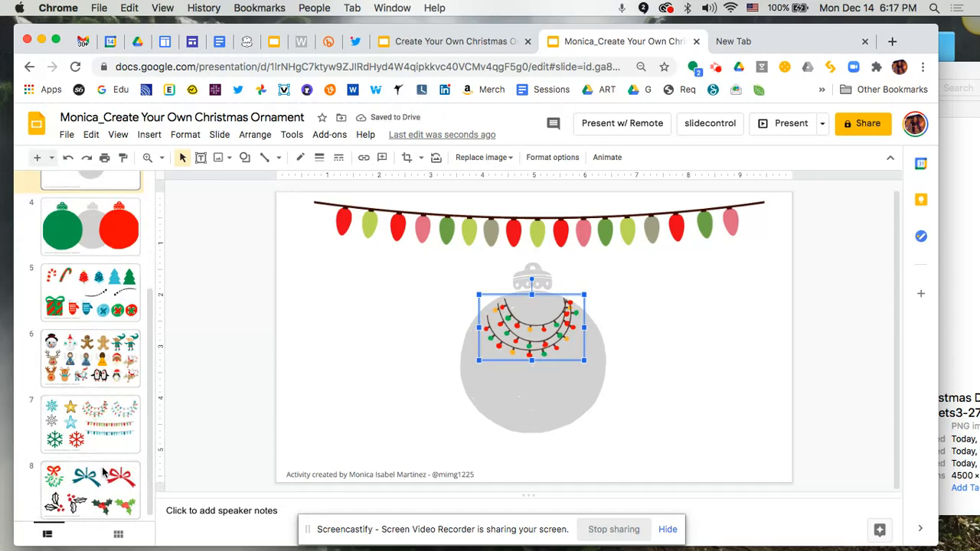
scroll(103, 471, down, 1)
click(100, 373)
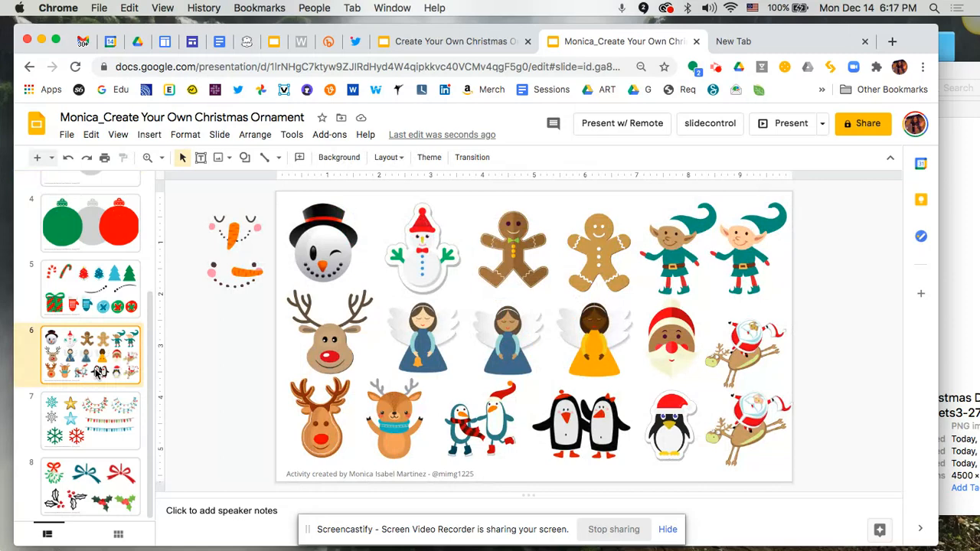
click(670, 346)
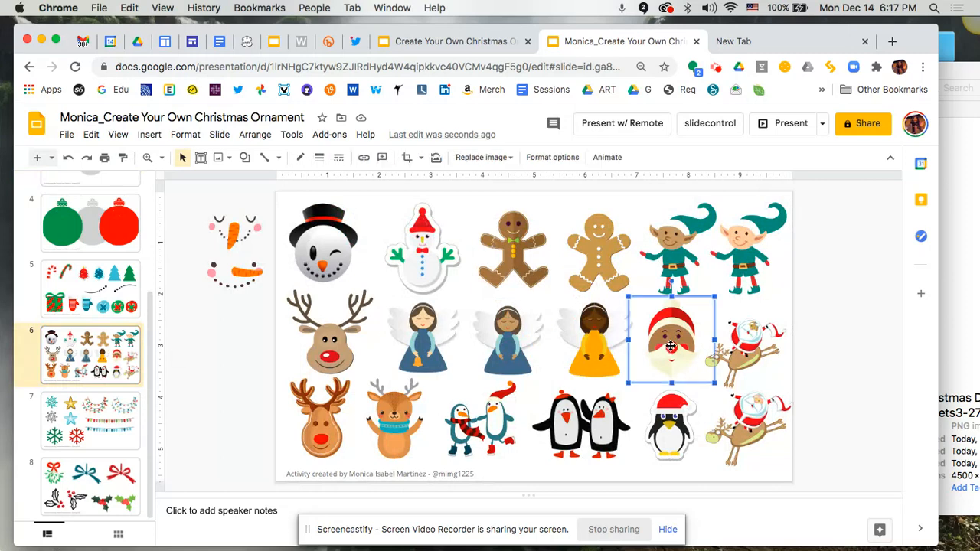
scroll(110, 222, up, 2)
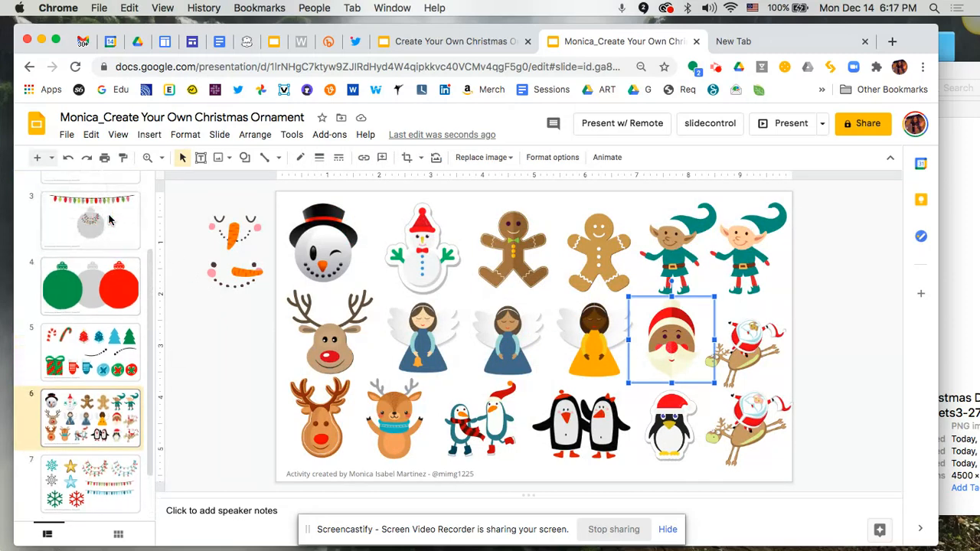
click(109, 219)
key(cmd+v)
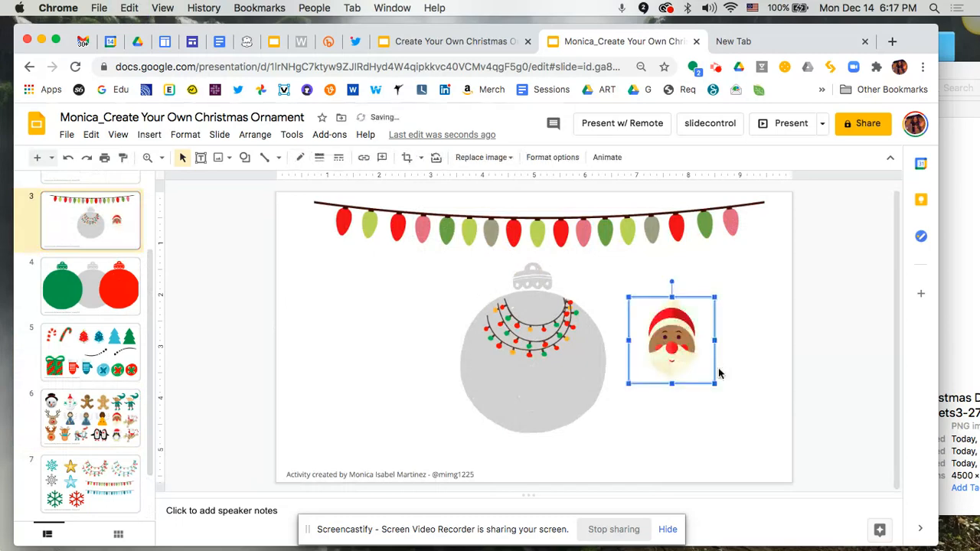
Place the Santa face in the center of the gray ornament over the looped lights and enlarge it slightly
drag(674, 339, 534, 368)
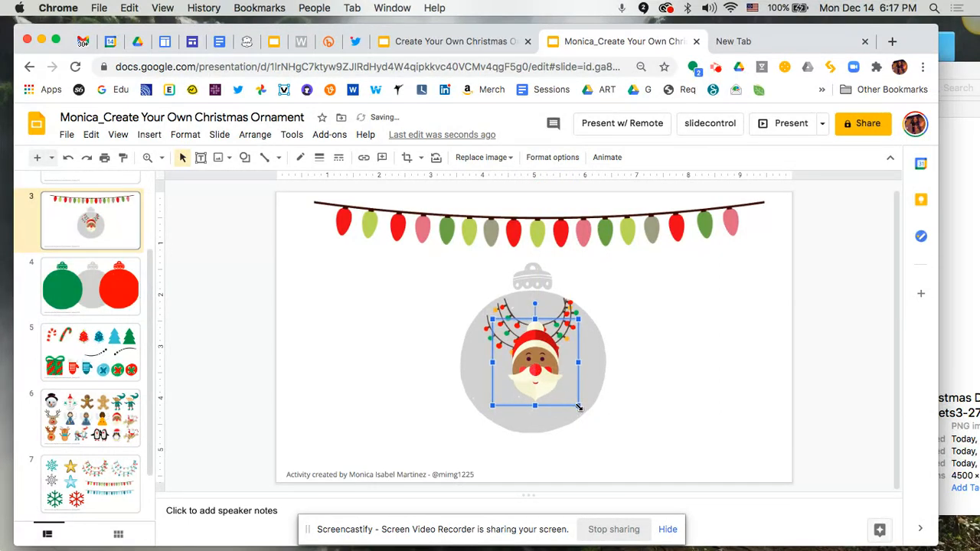
drag(579, 408, 583, 419)
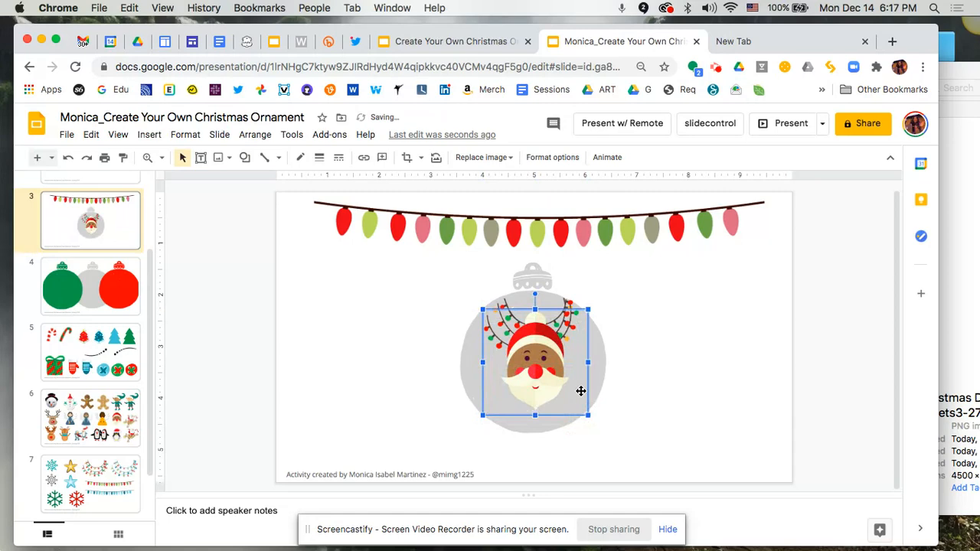
click(681, 308)
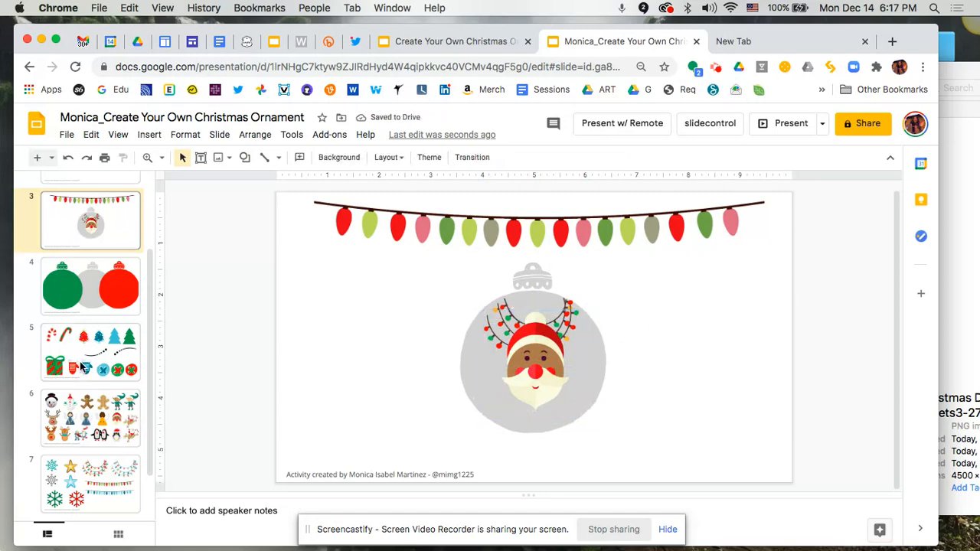
Duplicate the red decorated tree on slide 5 and place the copy in the empty space above the red mitten
click(83, 368)
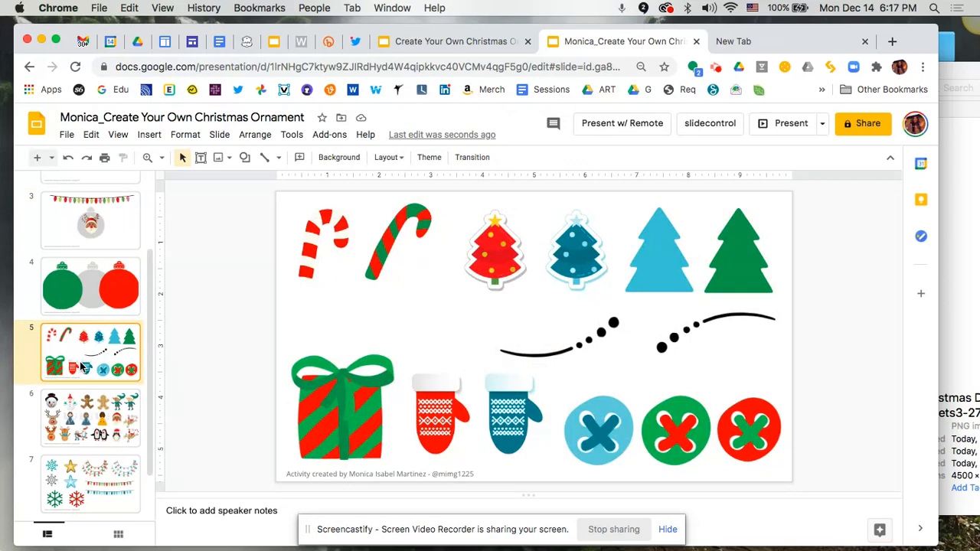
click(494, 248)
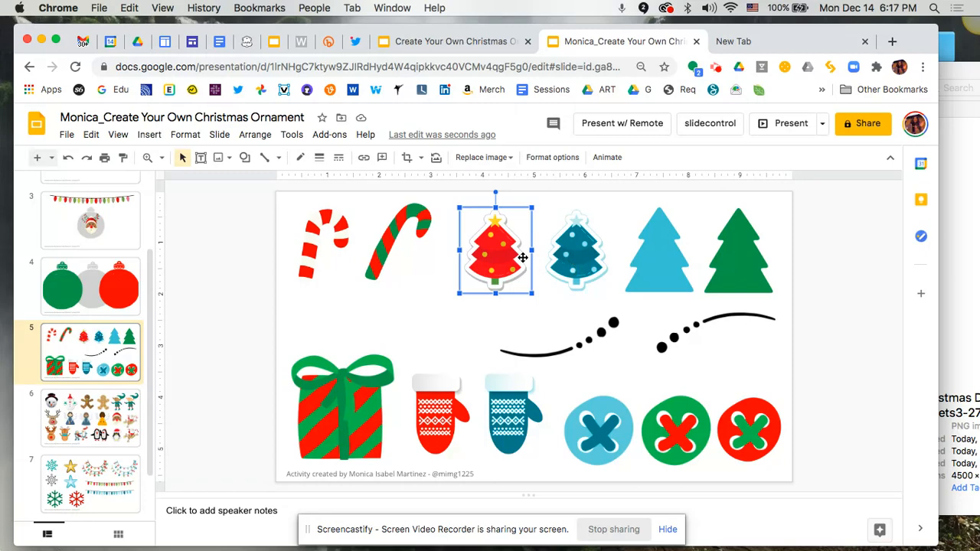
key(super+v)
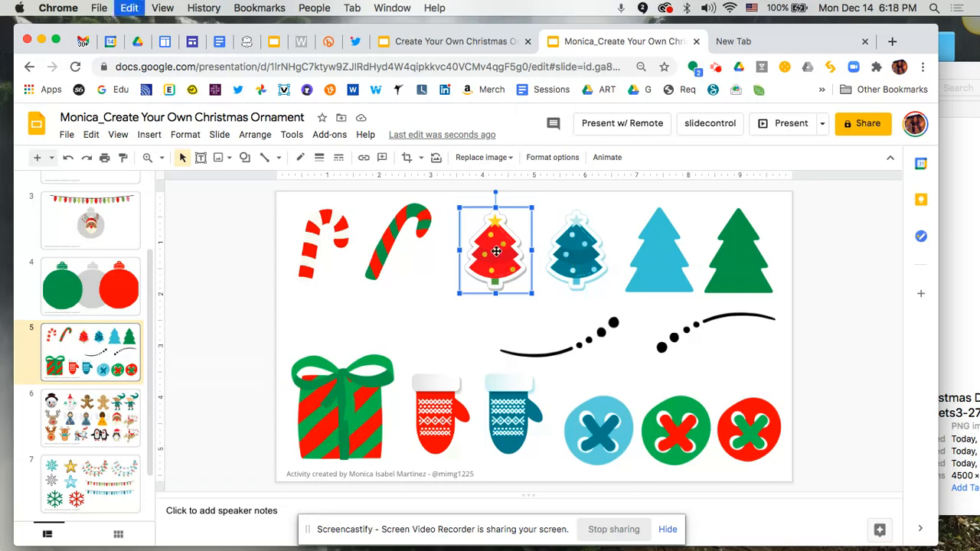
drag(504, 259, 424, 317)
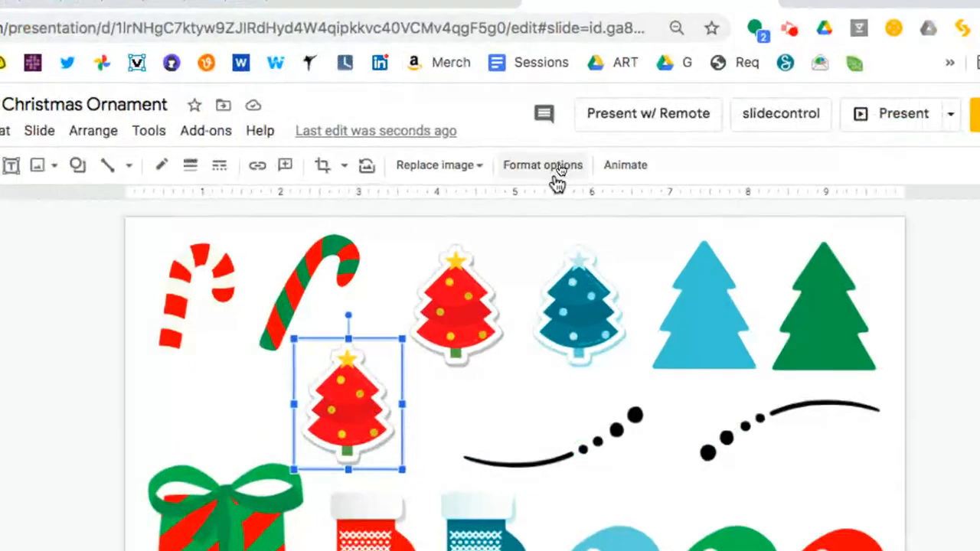
Recolor the copied tree with the Dark 8 option
click(557, 167)
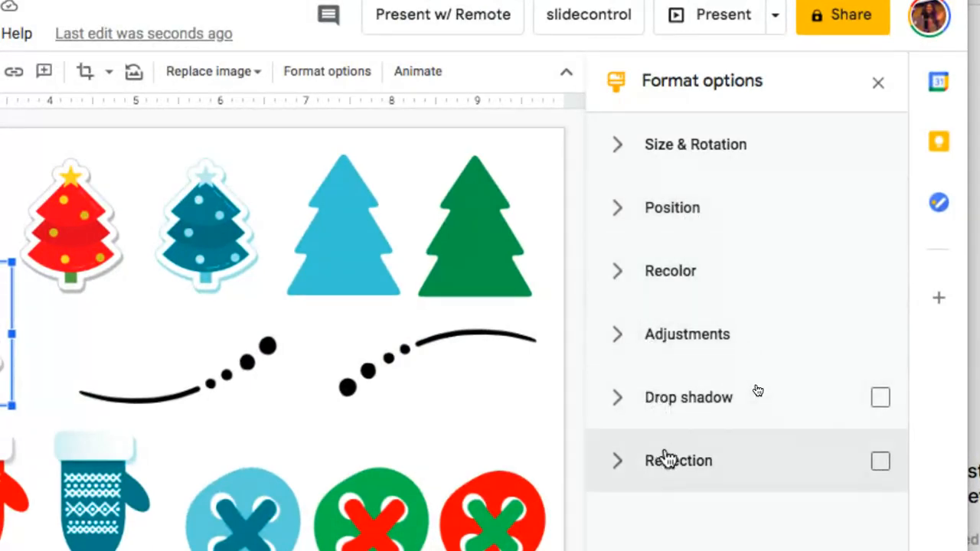
click(617, 275)
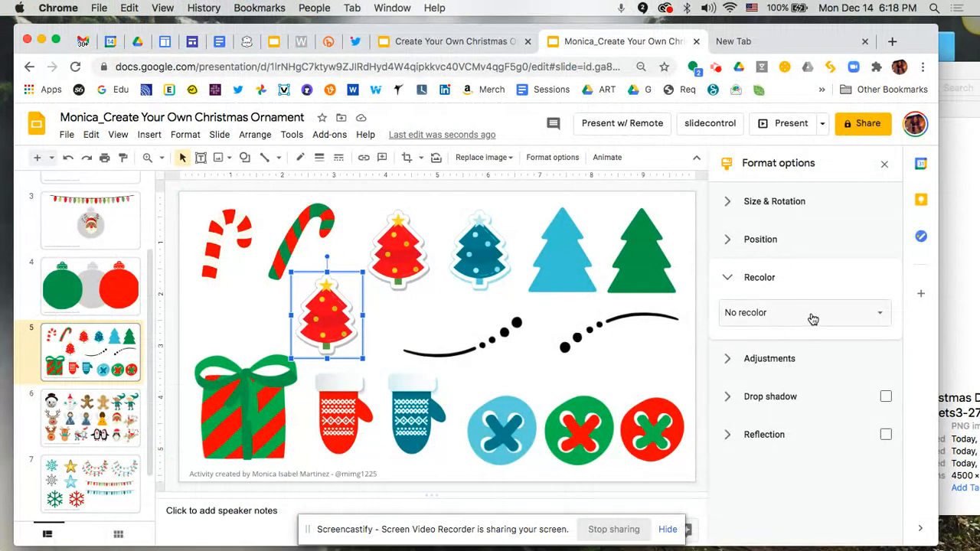
click(812, 319)
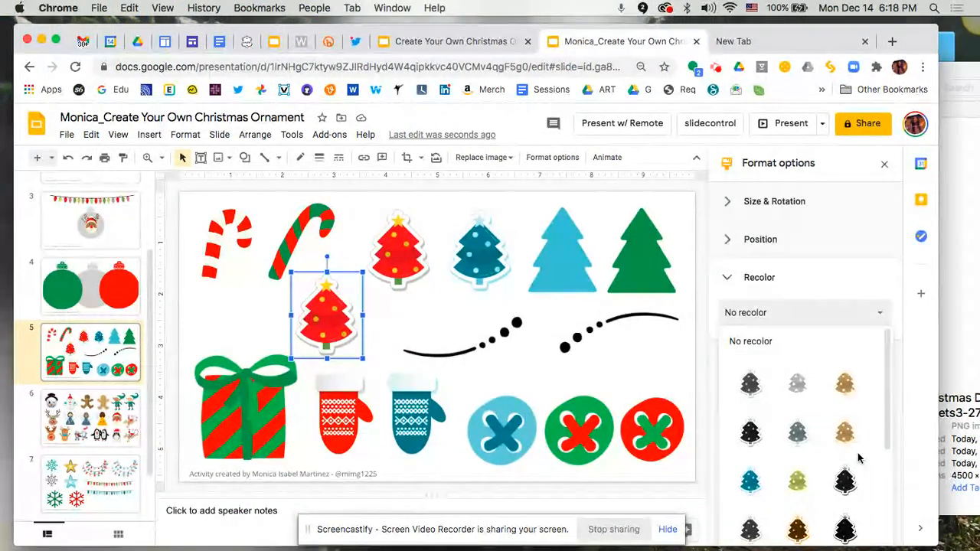
scroll(858, 458, down, 3)
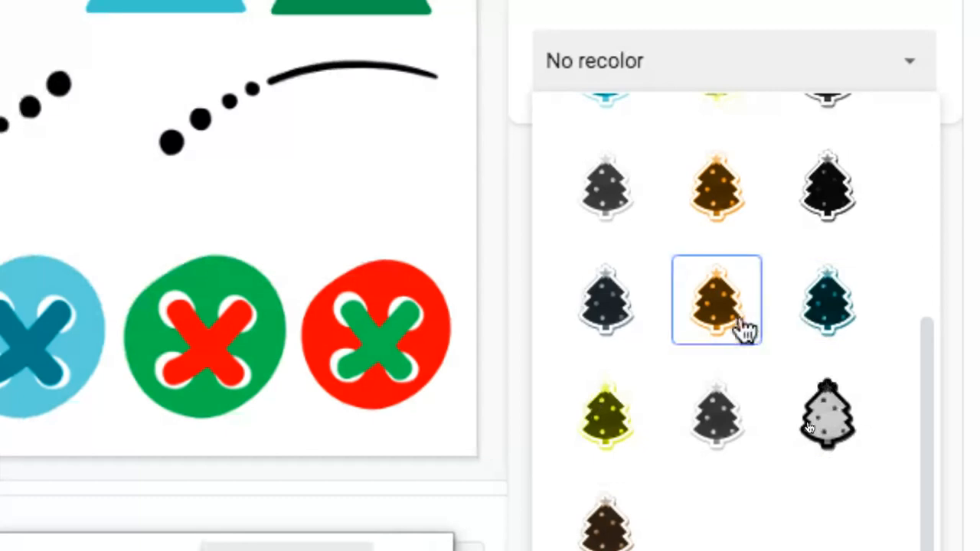
click(613, 442)
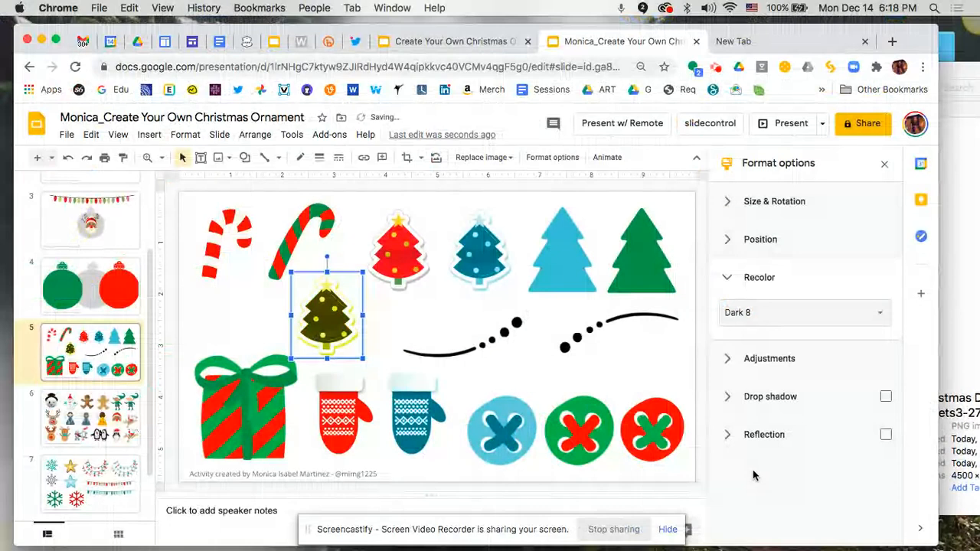
click(212, 308)
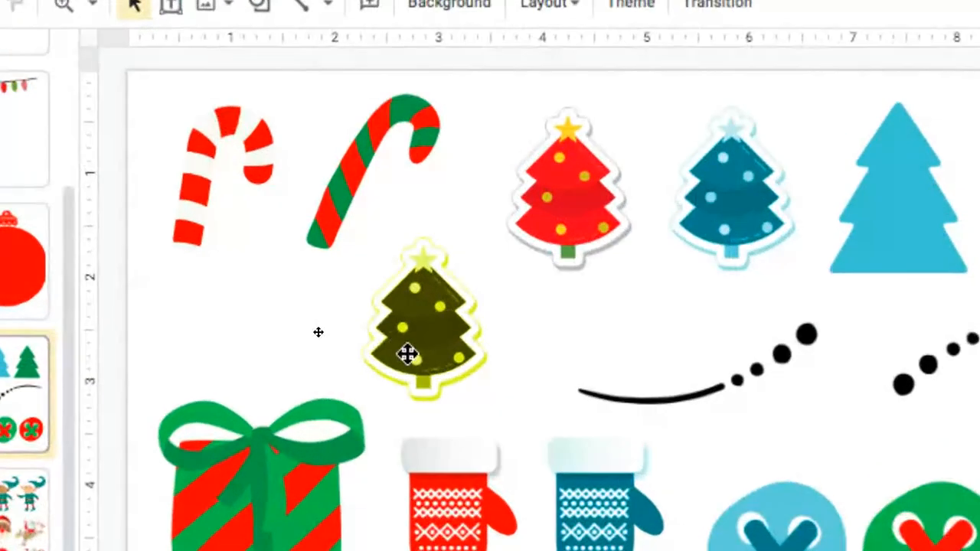
Duplicate the red and green candy cane, place the copy just above the gift box and shrink it slightly
click(344, 199)
key(ctrl+d)
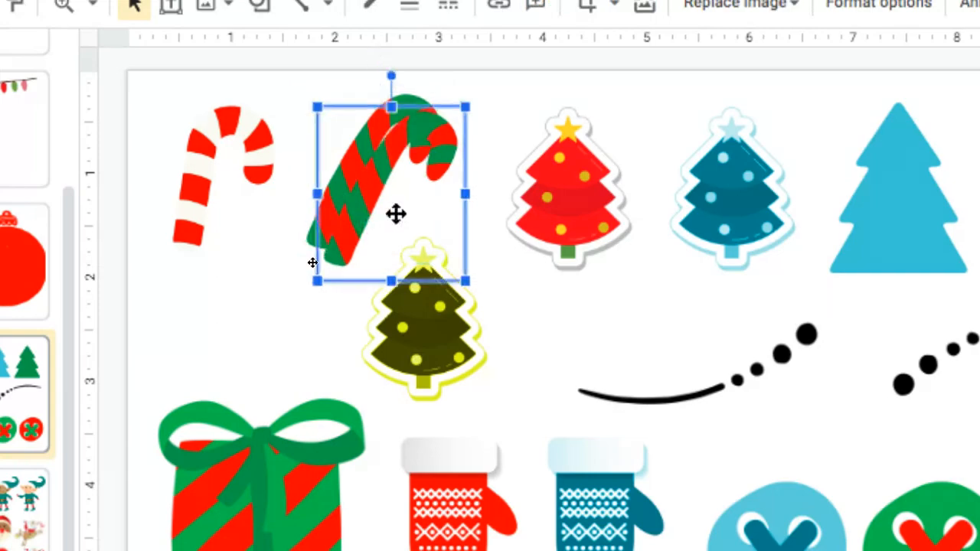
drag(371, 191, 230, 339)
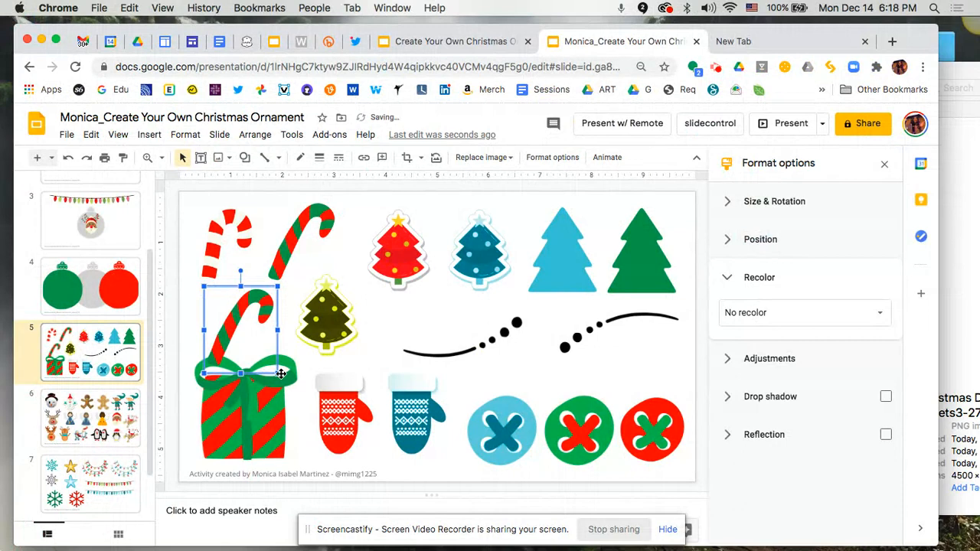
drag(280, 374, 262, 352)
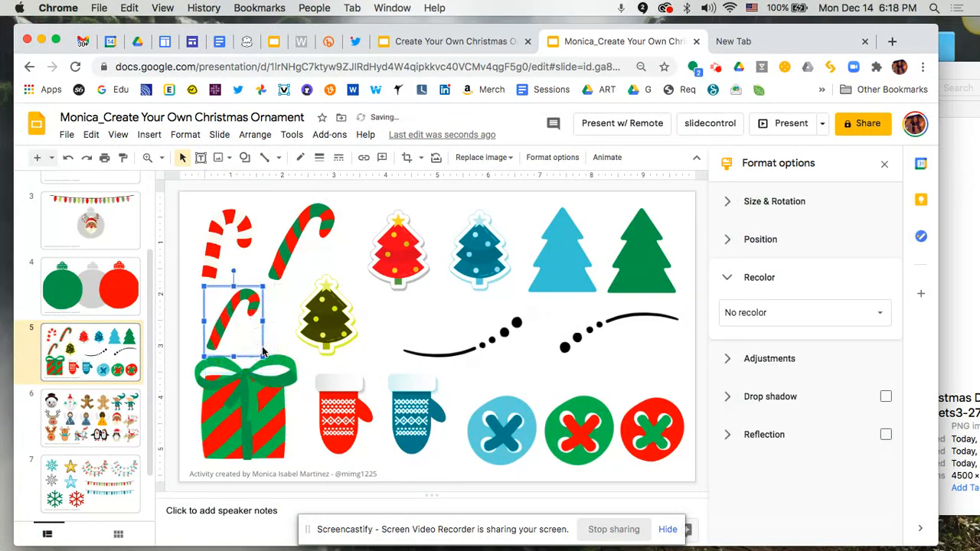
Recolor the small candy cane copy with the Light 7 option and close the format options
click(883, 313)
scroll(842, 452, down, 3)
scroll(828, 477, down, 3)
scroll(828, 477, up, 2)
click(749, 374)
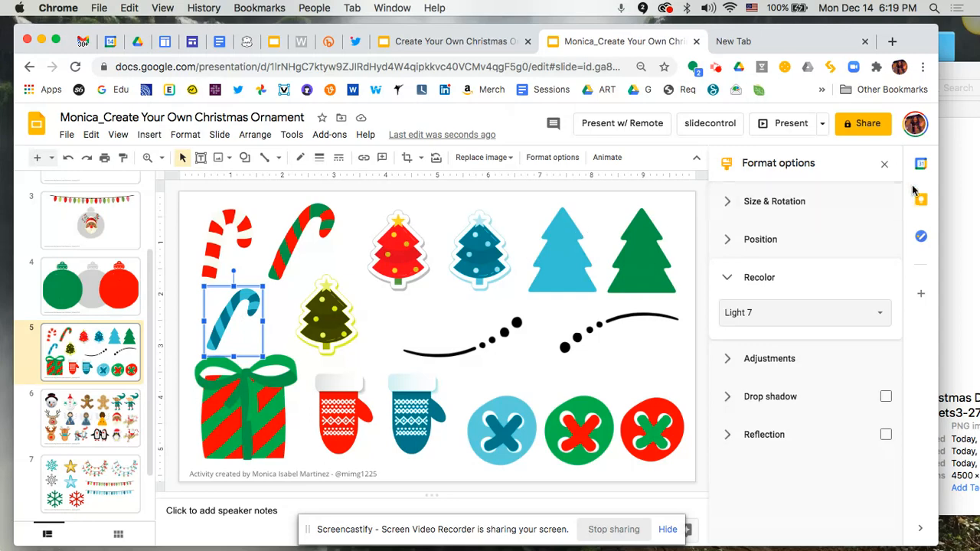
click(886, 167)
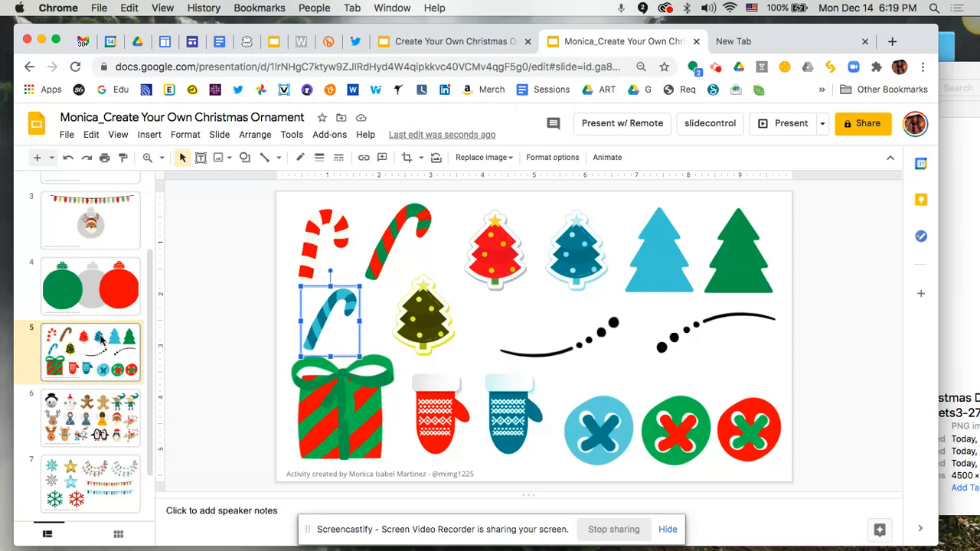
Add a text box reading "Merry Christmas" beside the gray ornament on slide 3
click(112, 238)
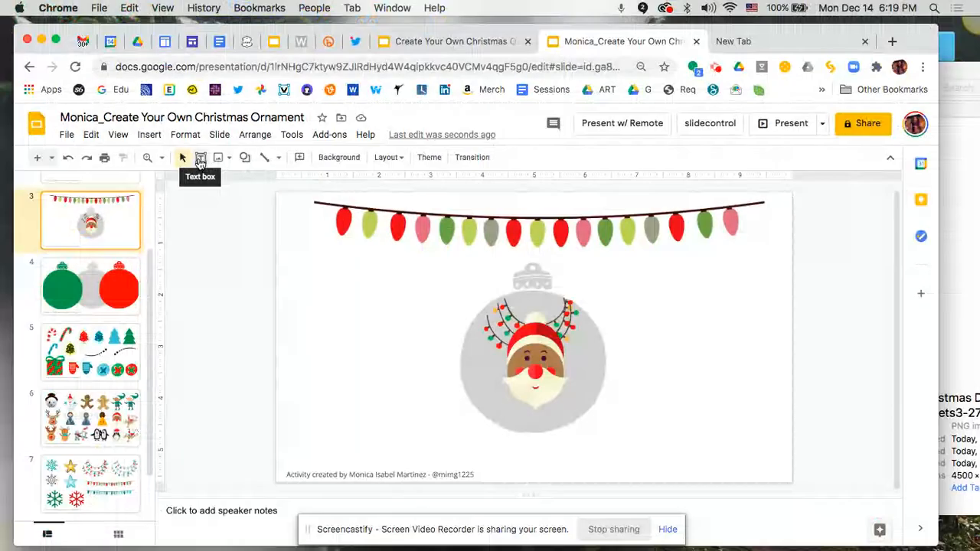
click(206, 165)
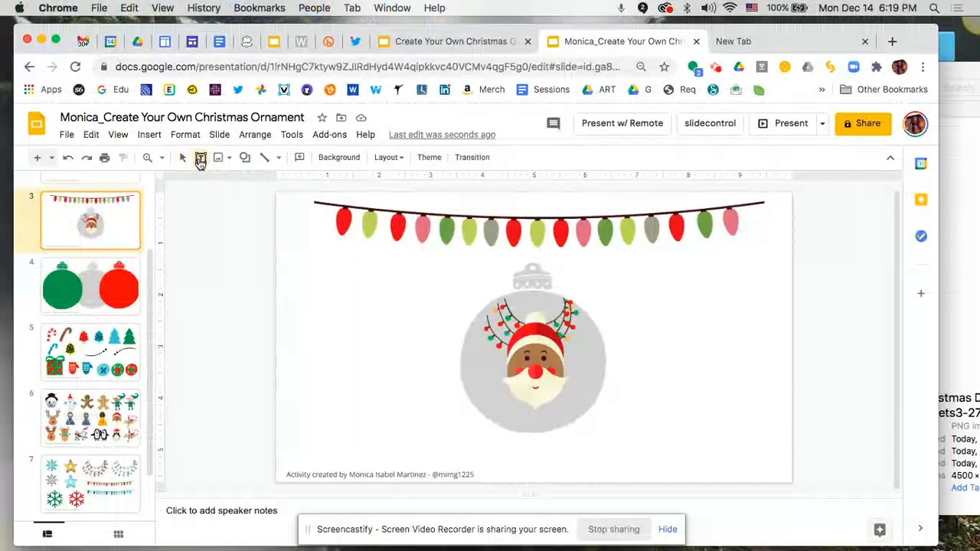
drag(295, 295, 450, 420)
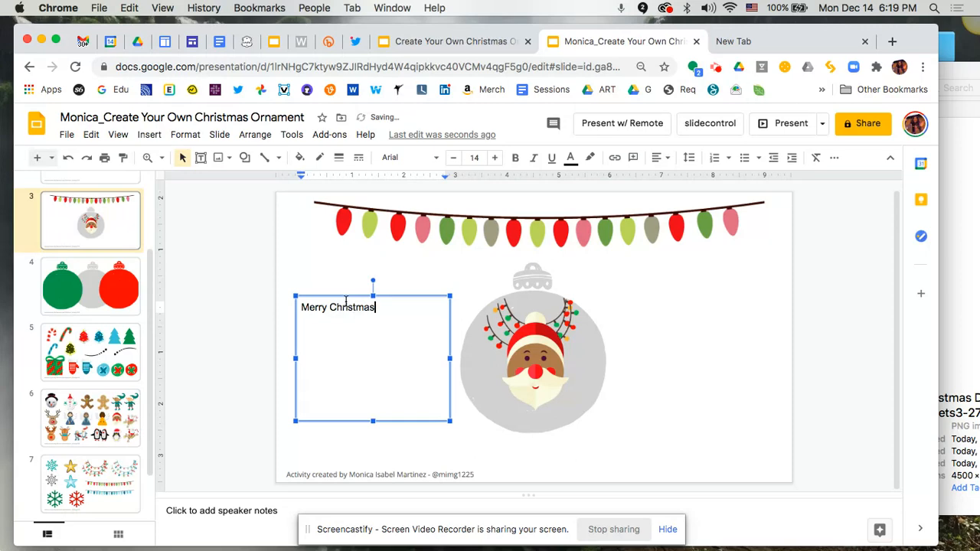
Change the font of the "Merry Christmas" text to Crafty Girls
triple_click(346, 301)
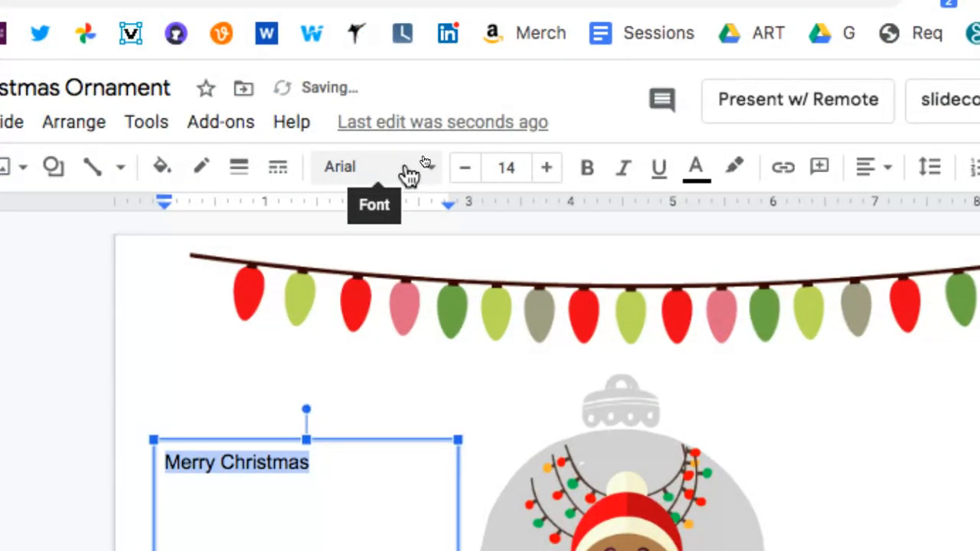
click(410, 175)
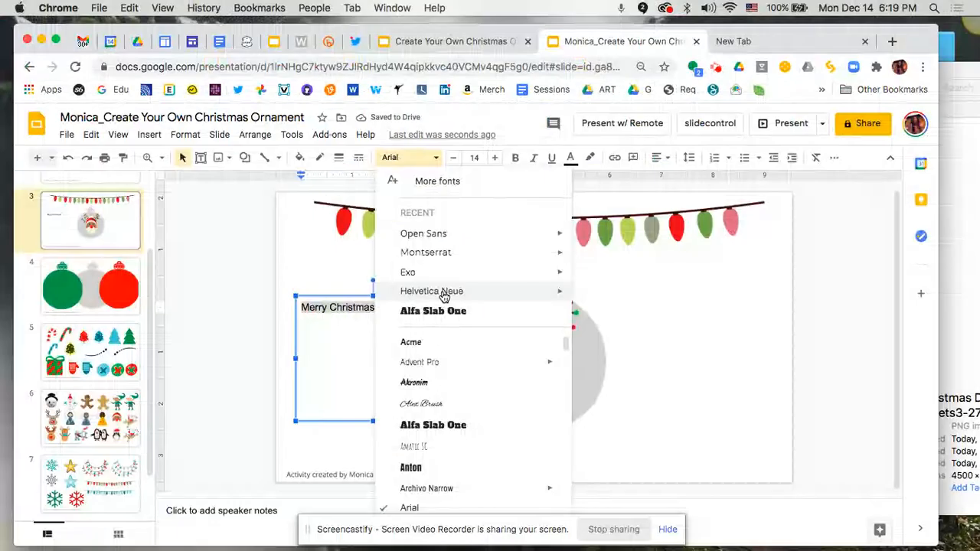
scroll(445, 447, down, 6)
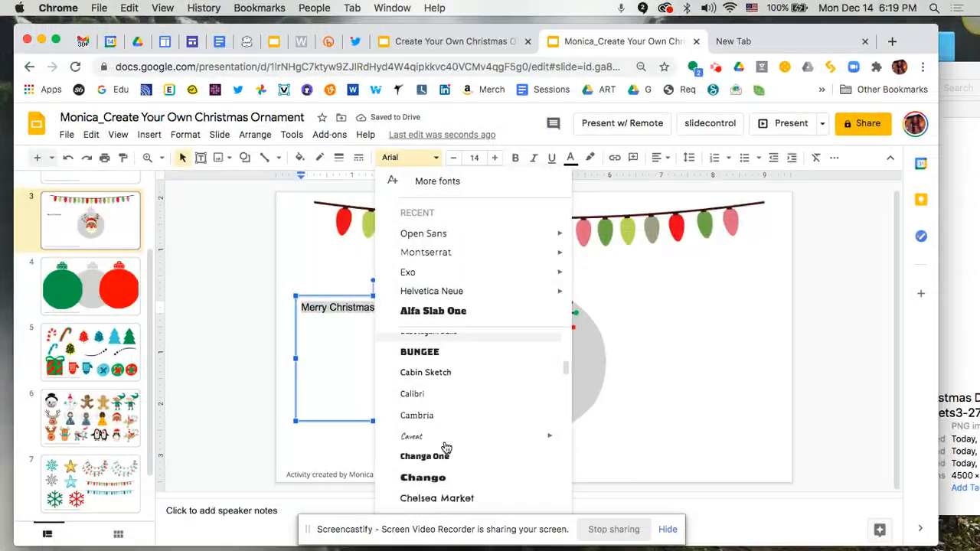
scroll(446, 447, down, 5)
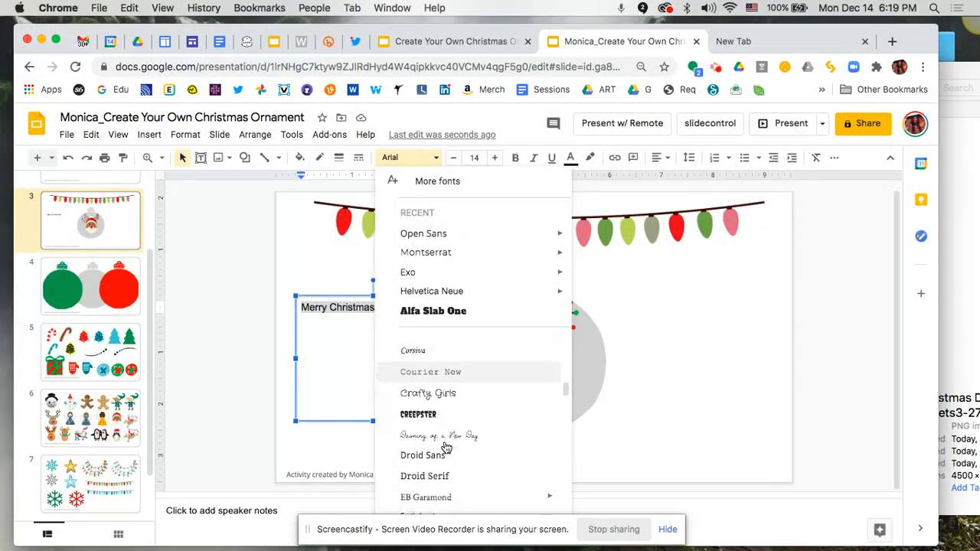
scroll(446, 447, down, 5)
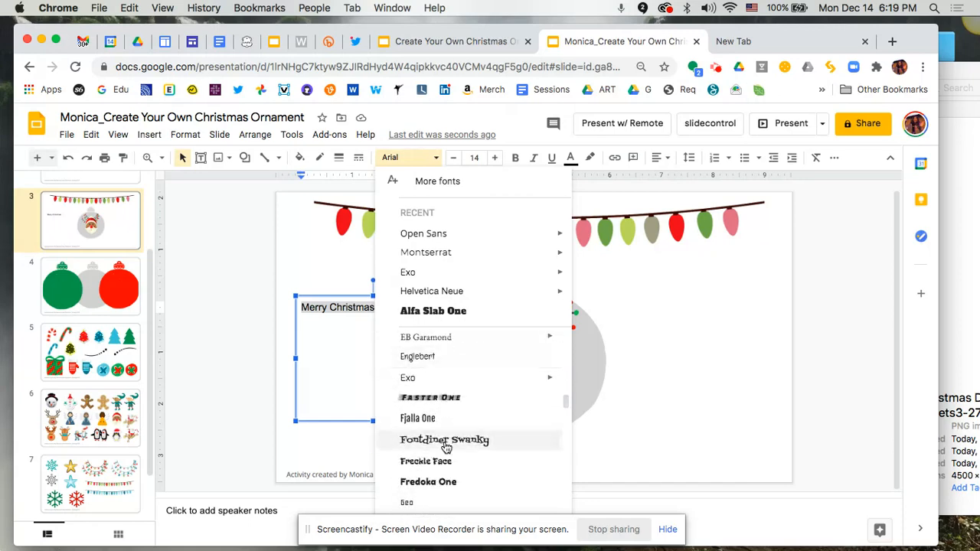
scroll(446, 434, up, 4)
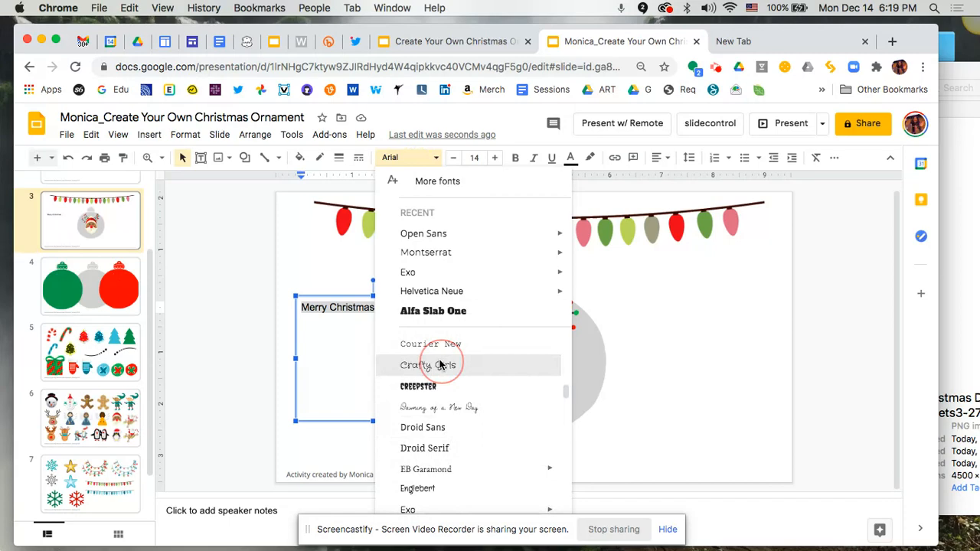
click(442, 366)
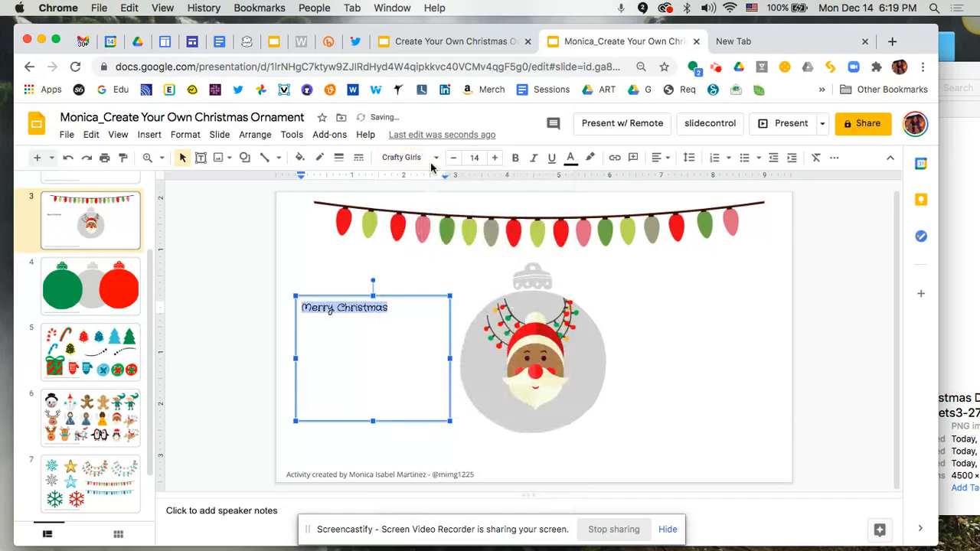
Set the greeting's font size to 120 and widen its text box across most of the slide
click(478, 158)
key(Return)
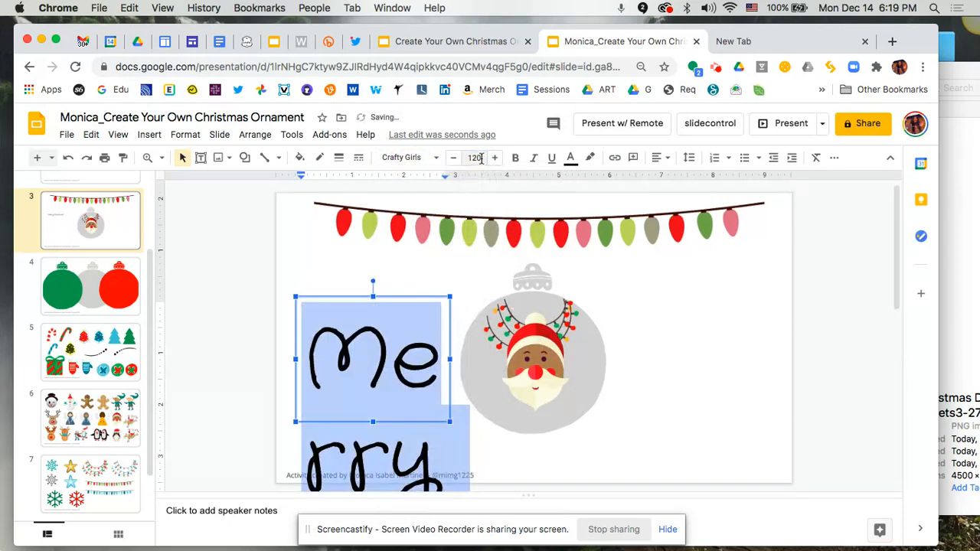
drag(452, 359, 761, 352)
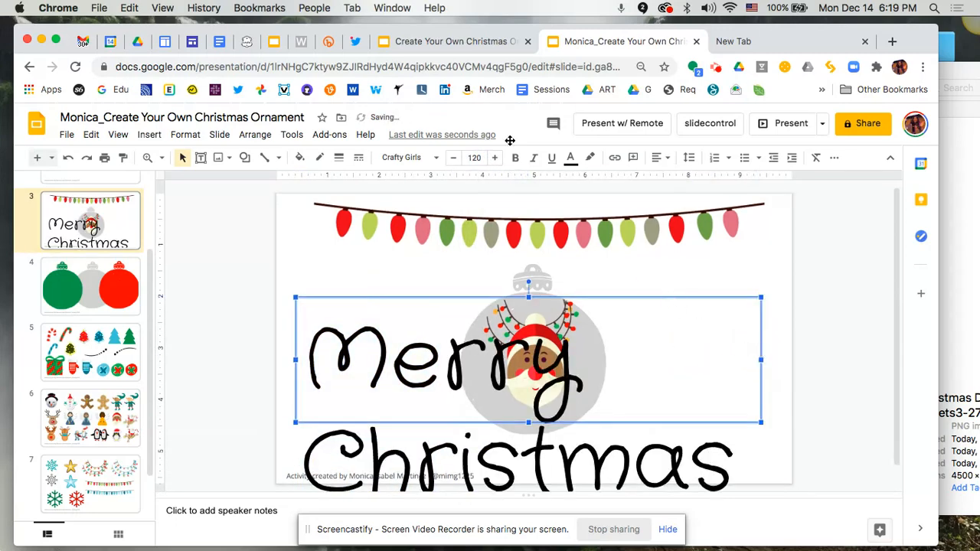
Reduce the greeting's font size to 80 and center the text horizontally in its box
click(475, 158)
text(8)
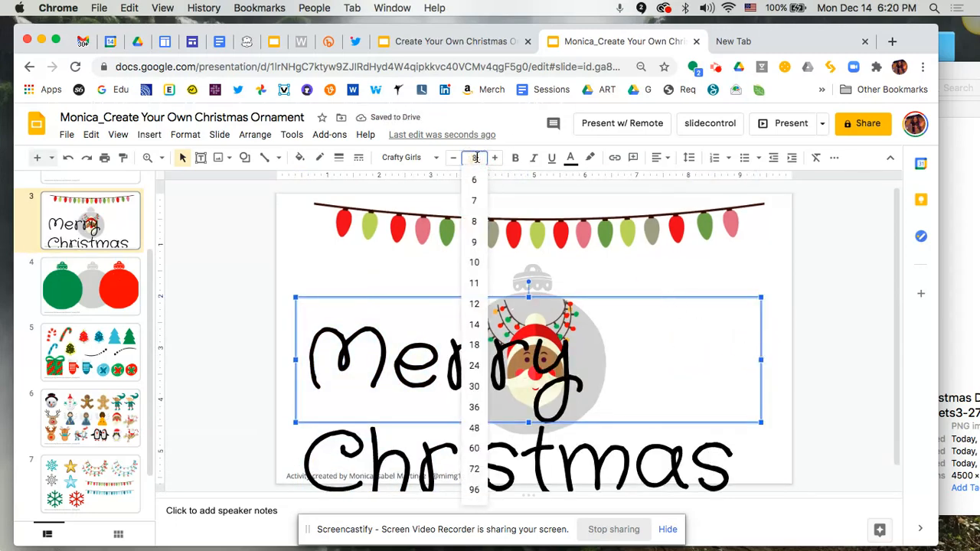
text(0)
key(Return)
click(661, 158)
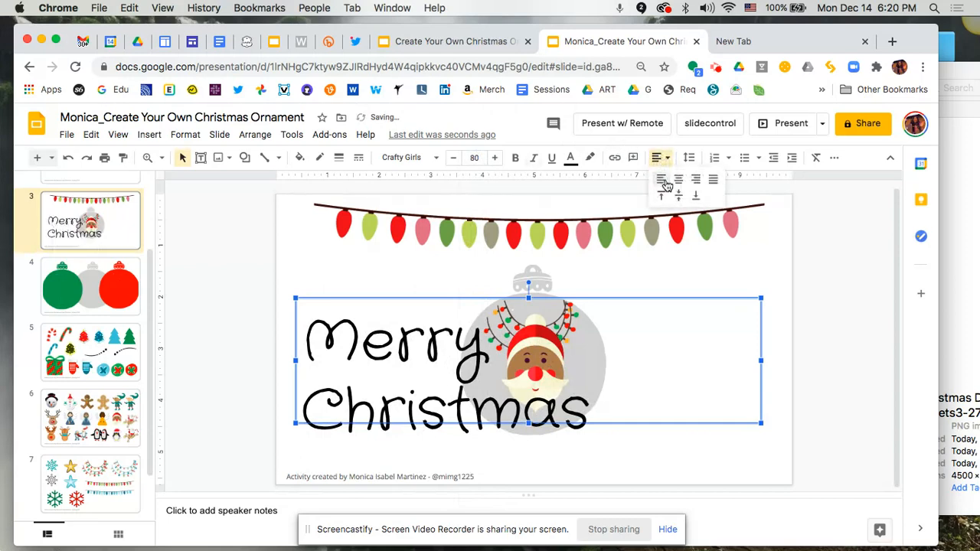
click(678, 180)
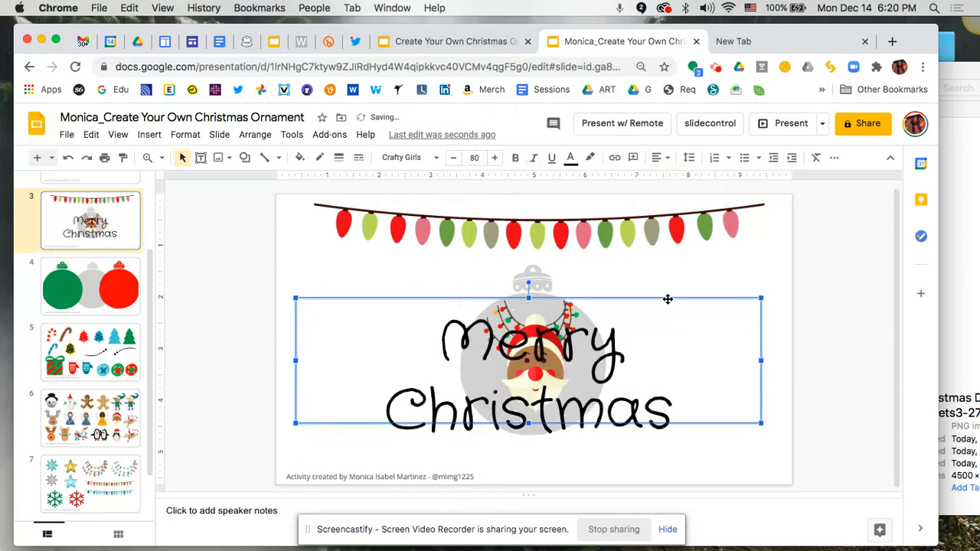
Move the greeting's text box up until it sits just under the string of lights
key(Up)
key(Up)
key(Up)
key(Up)
key(Up)
key(Up)
key(Up)
key(Up)
key(Up)
key(Up)
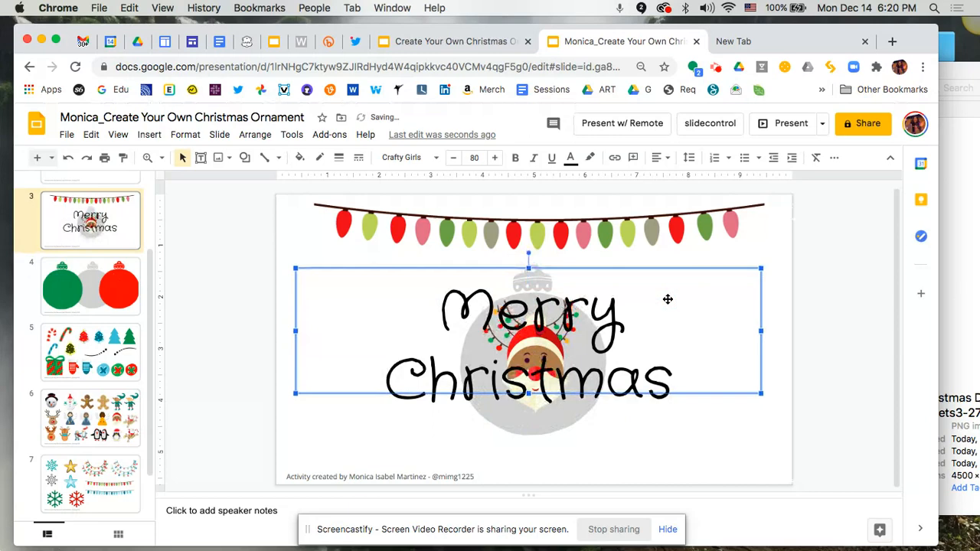
key(Up)
key(Up)
key(Up)
key(Up)
key(Up)
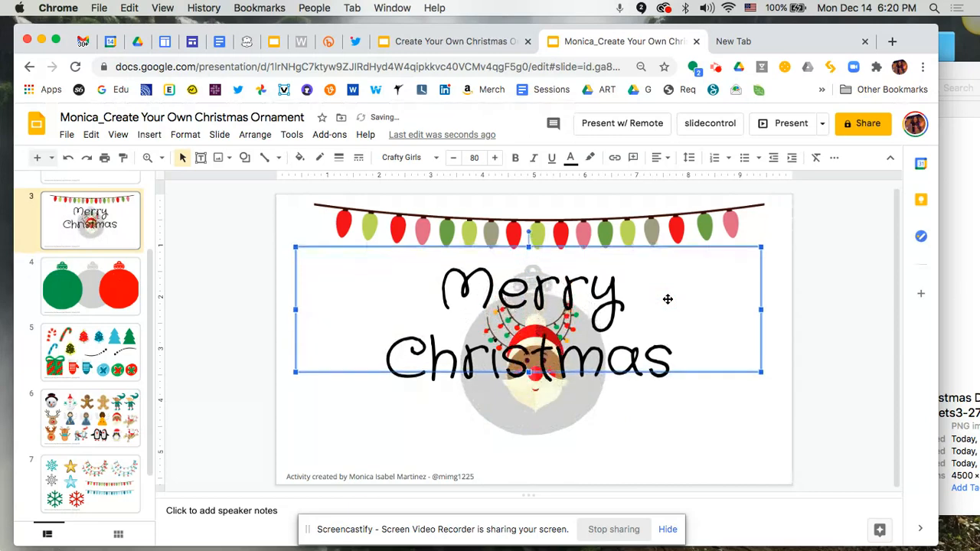
Put "Christmas" on its own line below "Merry" and select the whole greeting
click(387, 360)
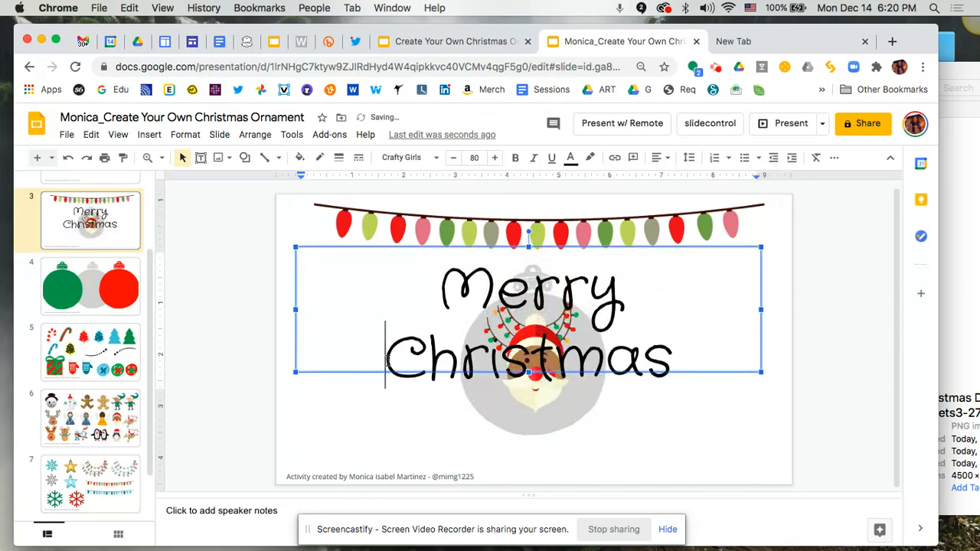
key(BackSpace)
key(Return)
click(673, 353)
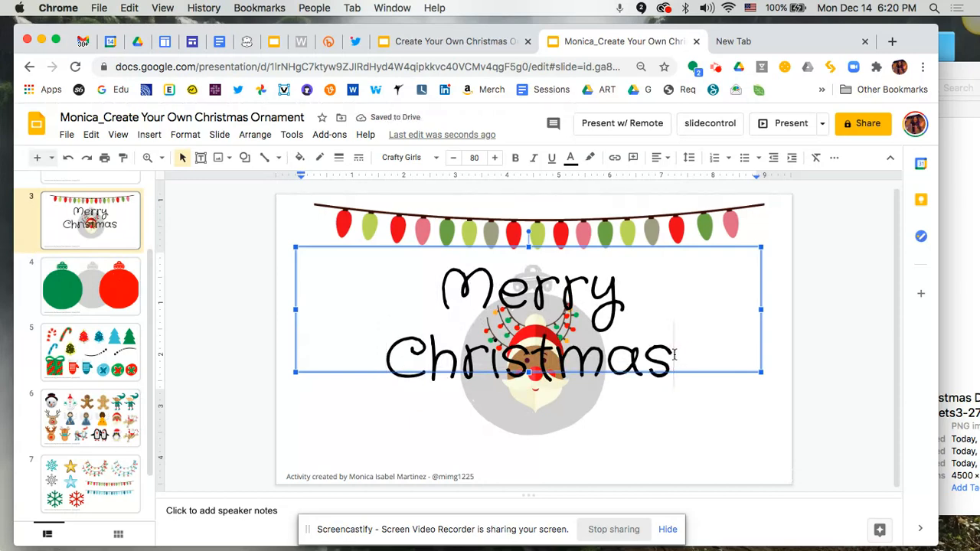
triple_click(674, 355)
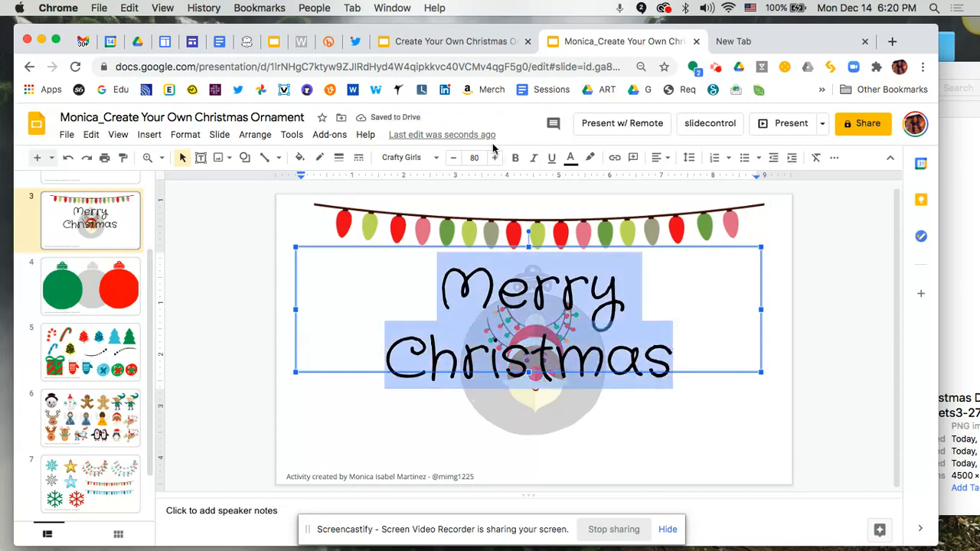
Reduce the greeting's font size to 71 so that "Merry Christmas" fits on a single line
click(452, 158)
click(452, 158)
click(452, 157)
click(452, 157)
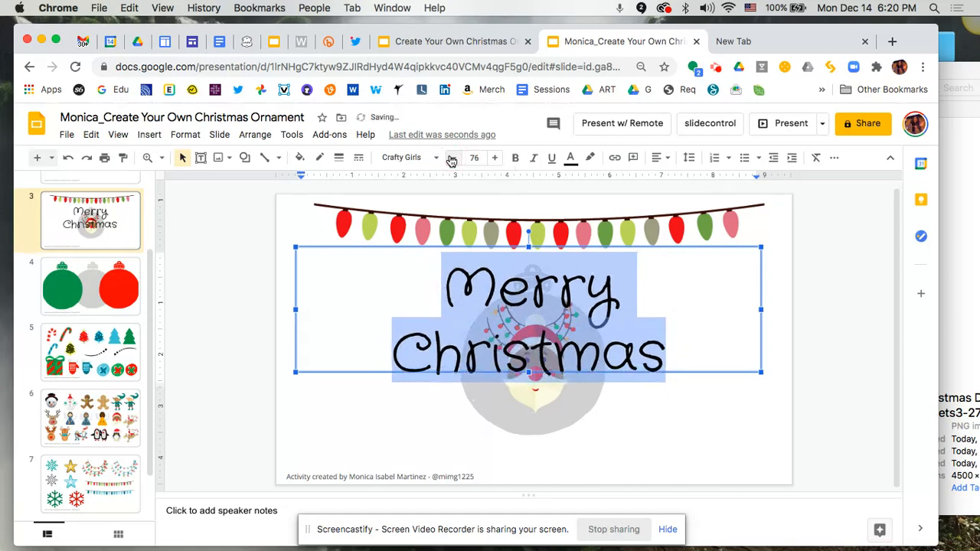
click(453, 157)
click(453, 158)
click(452, 158)
click(453, 158)
click(452, 157)
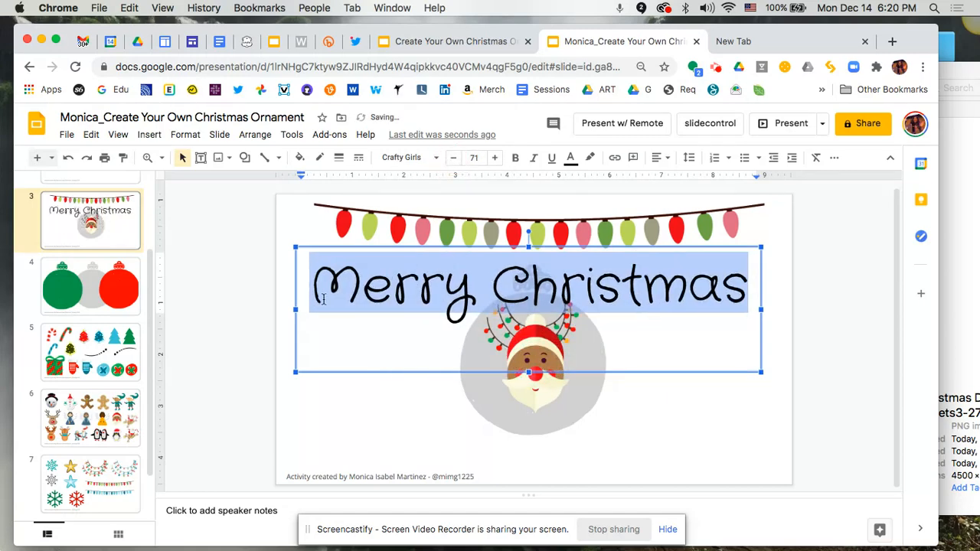
Shorten the greeting's text box to one line's height and move it down over the ornament's lower edge, just above the credit line
click(294, 287)
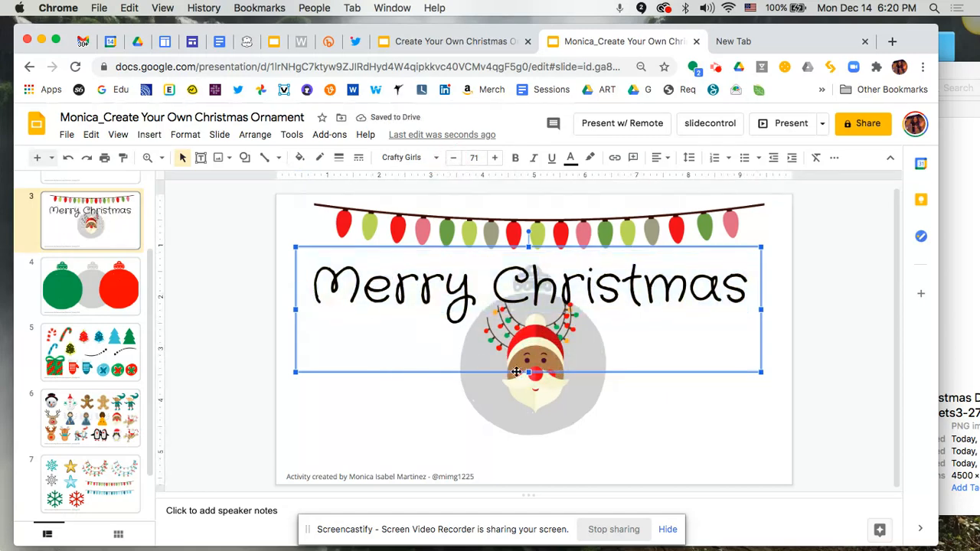
drag(529, 373, 525, 327)
key(Down)
key(Down)
key(Down)
key(Down)
key(Down)
key(Down)
key(Down)
key(Down)
key(Down)
key(Down)
key(Down)
key(Down)
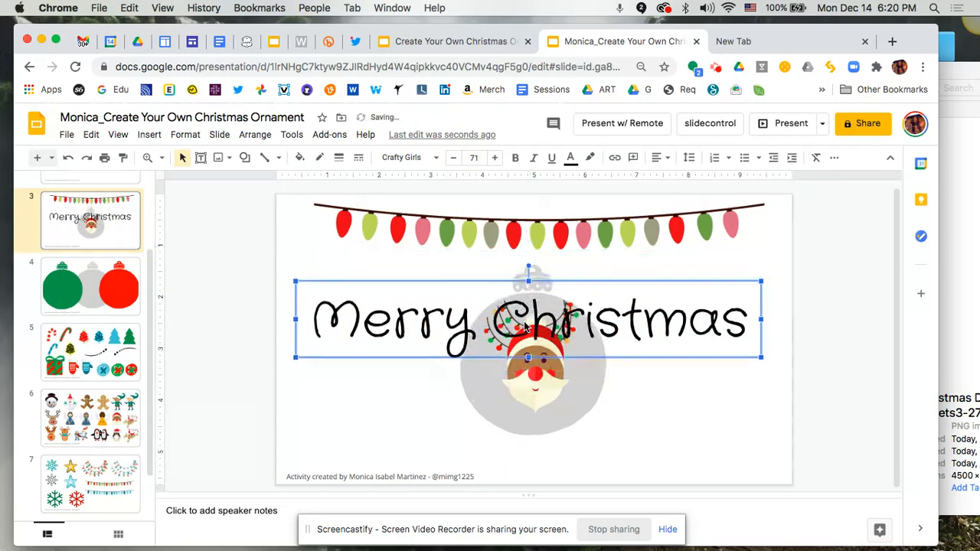
key(Down)
key(Down)
key(Down)
key(Down)
key(Down)
key(Down)
key(Down)
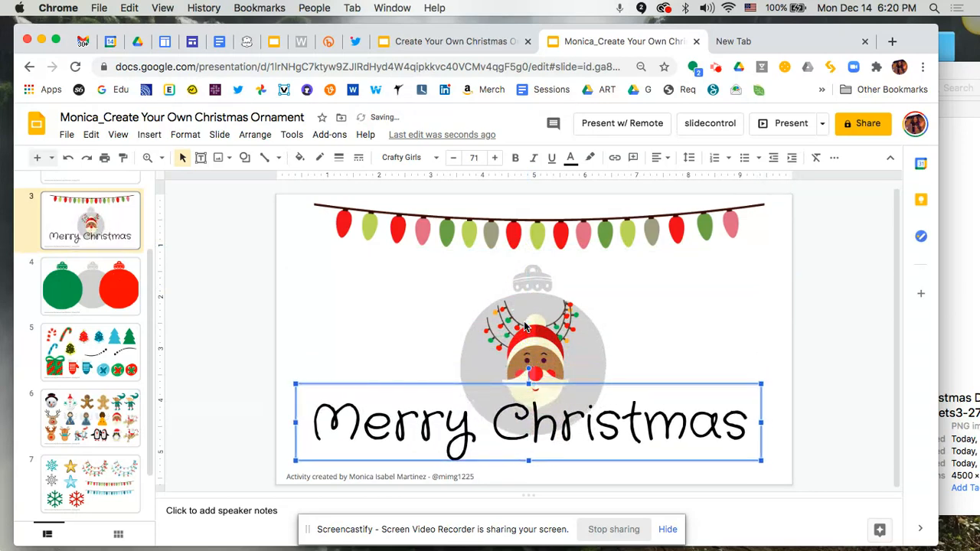
Center the greeting's text box horizontally on the slide and deselect it
right_click(733, 427)
mouse_move(758, 365)
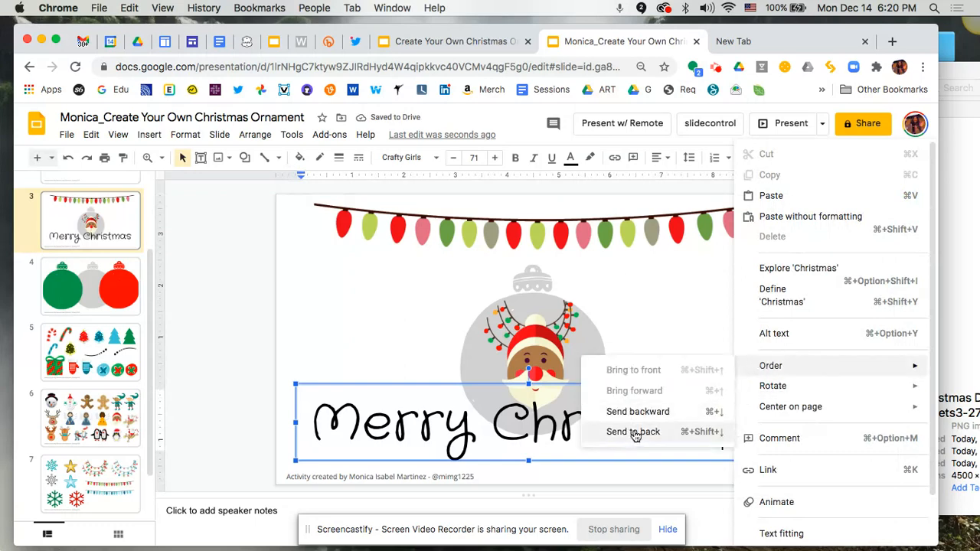
mouse_move(744, 390)
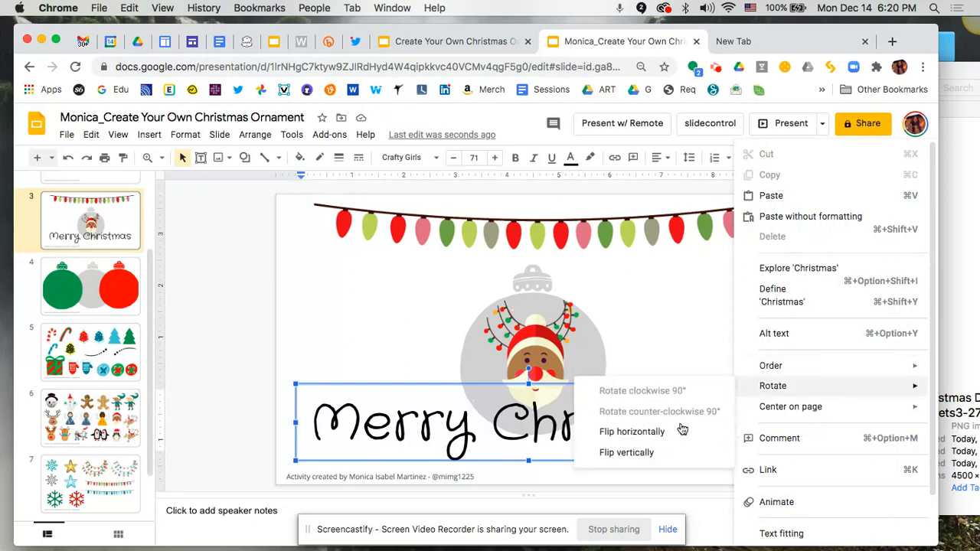
mouse_move(765, 406)
click(707, 411)
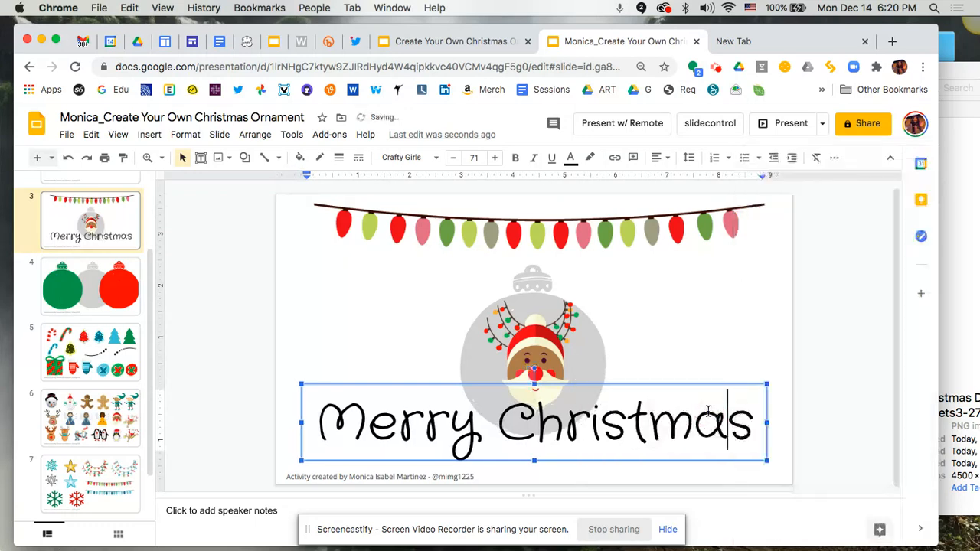
click(760, 299)
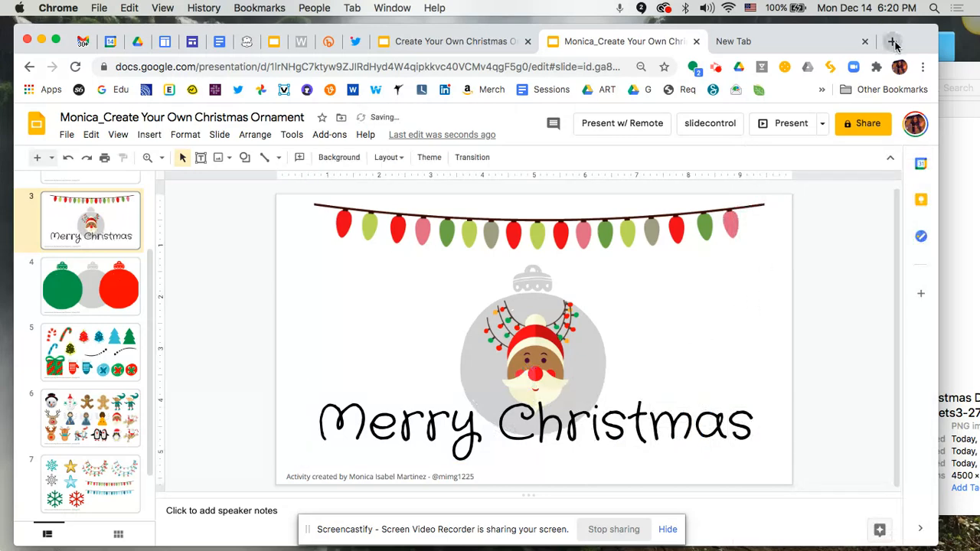
Open the Google Fonts site at fonts.google.com in a new browser tab
click(892, 41)
text(fonts.google.co)
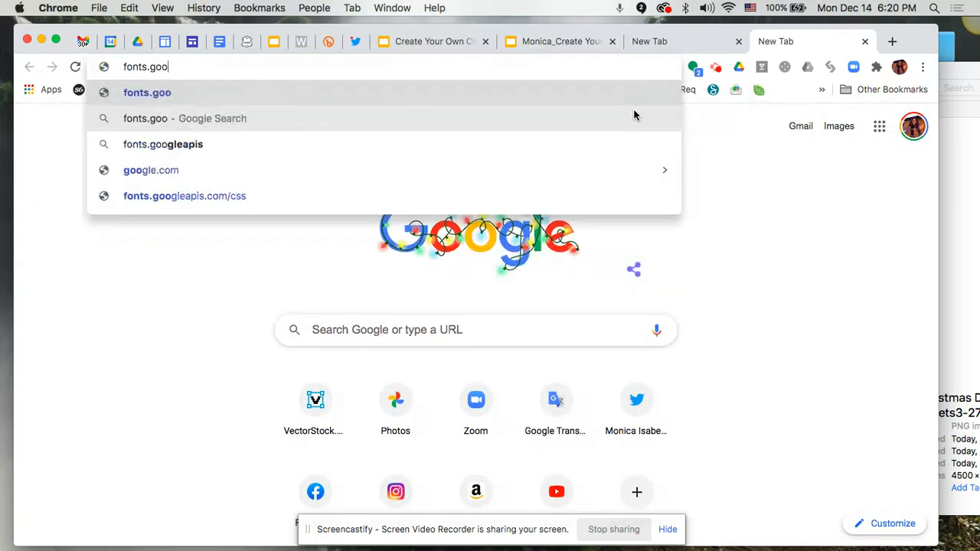
text(m)
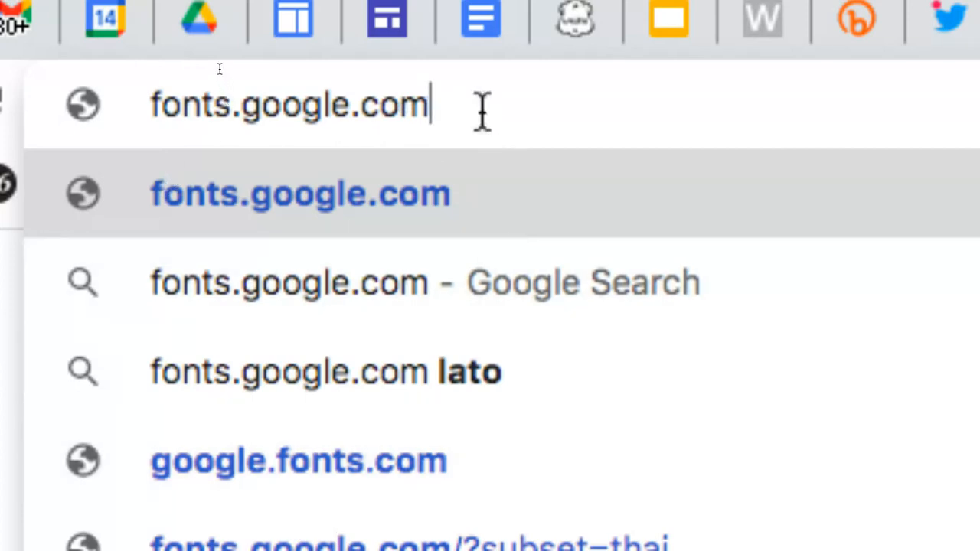
key(Return)
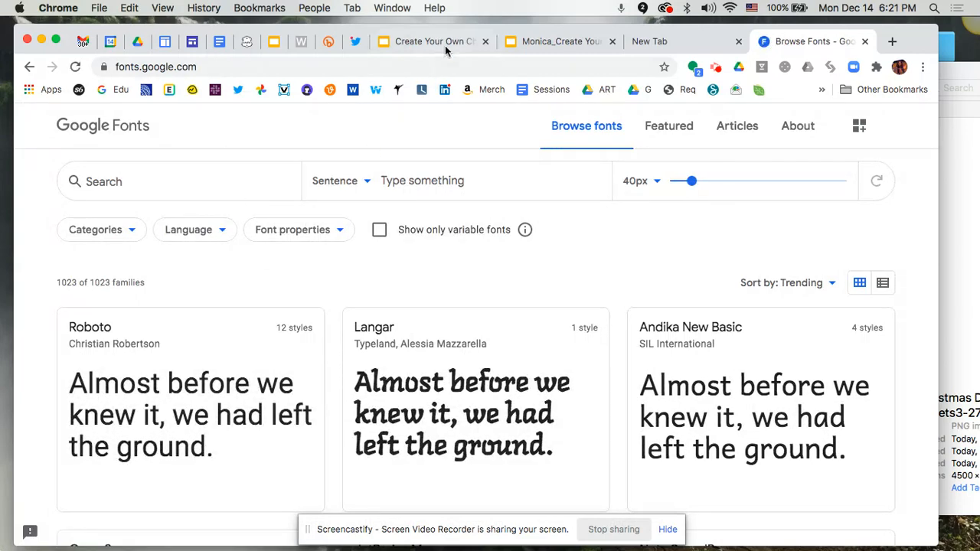
Browse the font families in the catalog and open the Langar font's page
scroll(377, 310, down, 5)
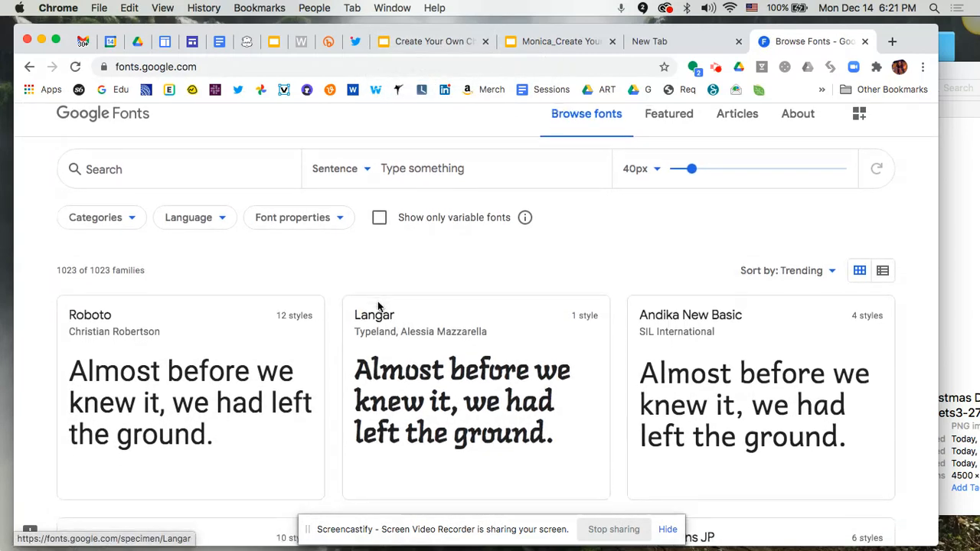
scroll(378, 308, down, 10)
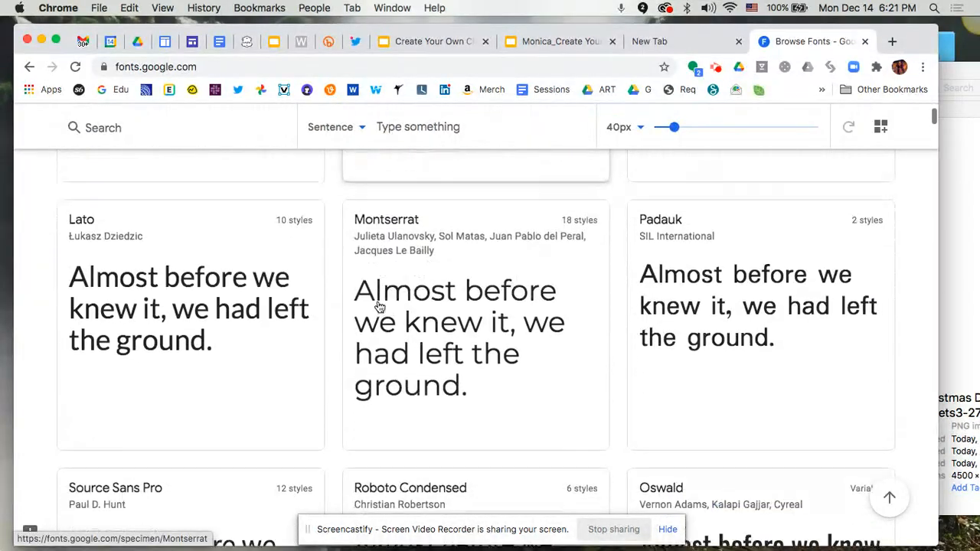
scroll(377, 306, down, 15)
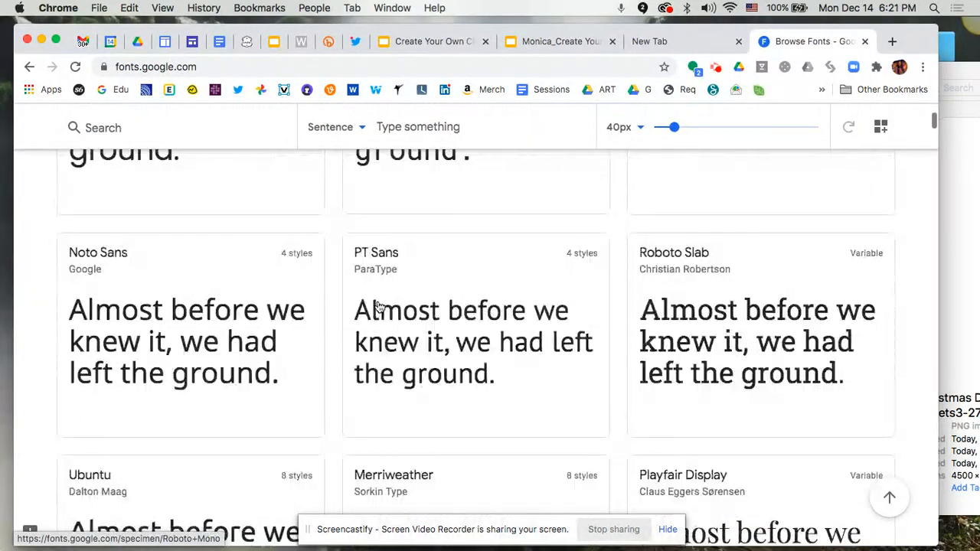
scroll(377, 306, down, 5)
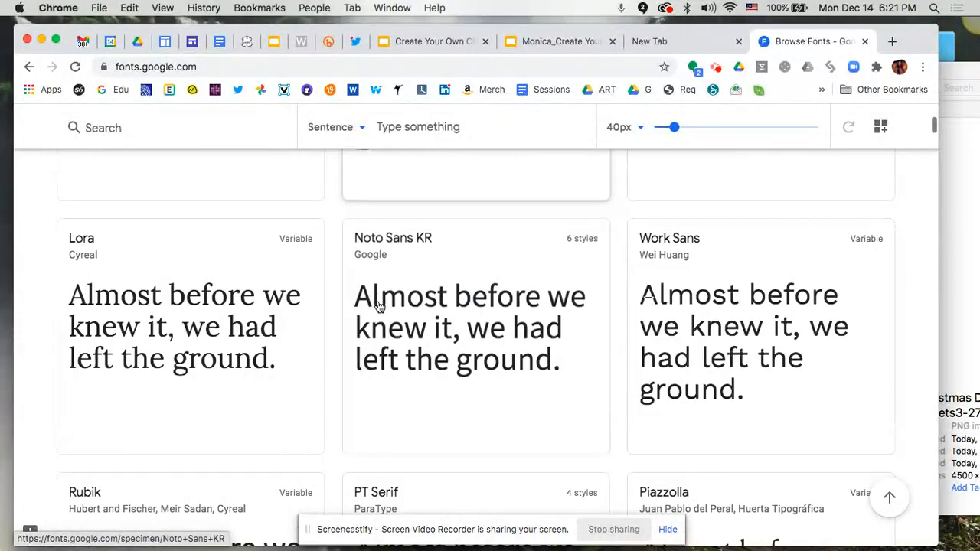
scroll(378, 306, up, 15)
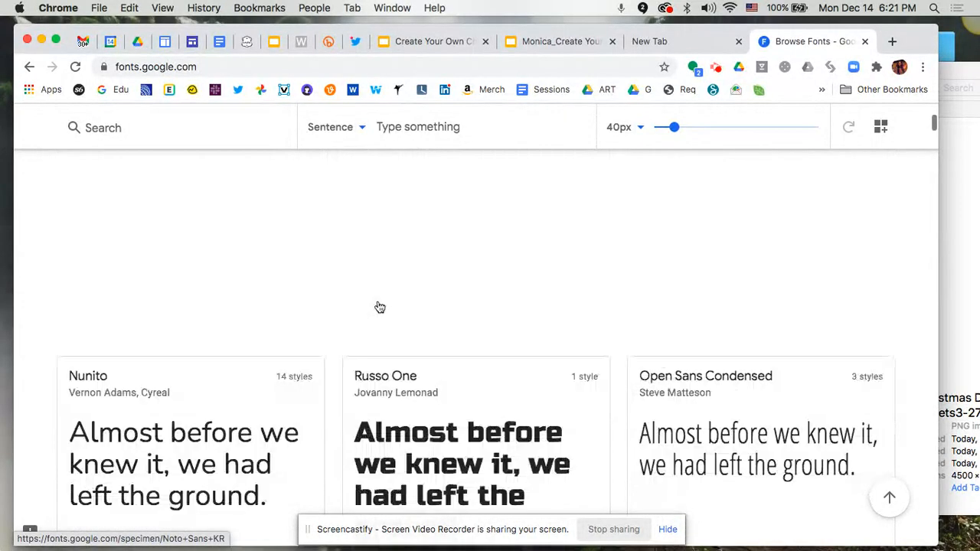
scroll(377, 306, up, 15)
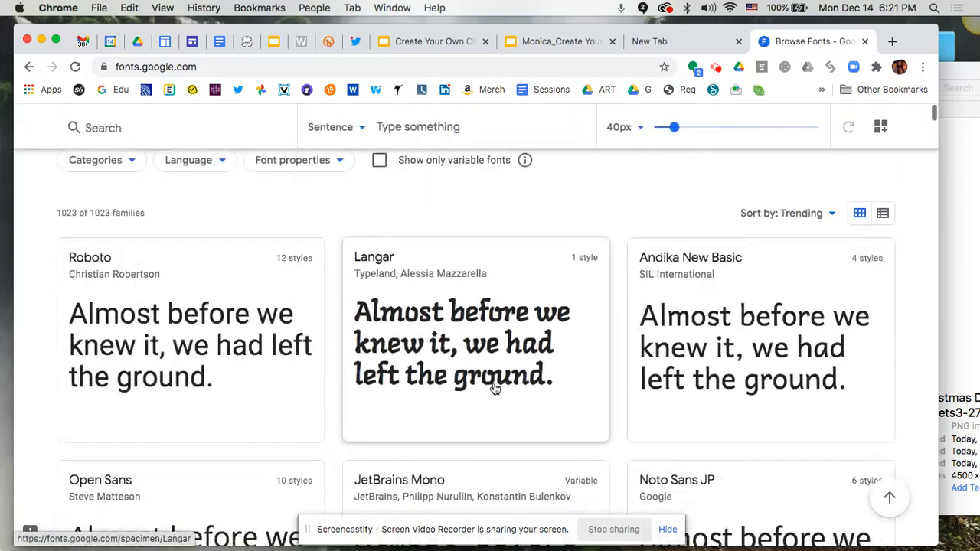
click(497, 398)
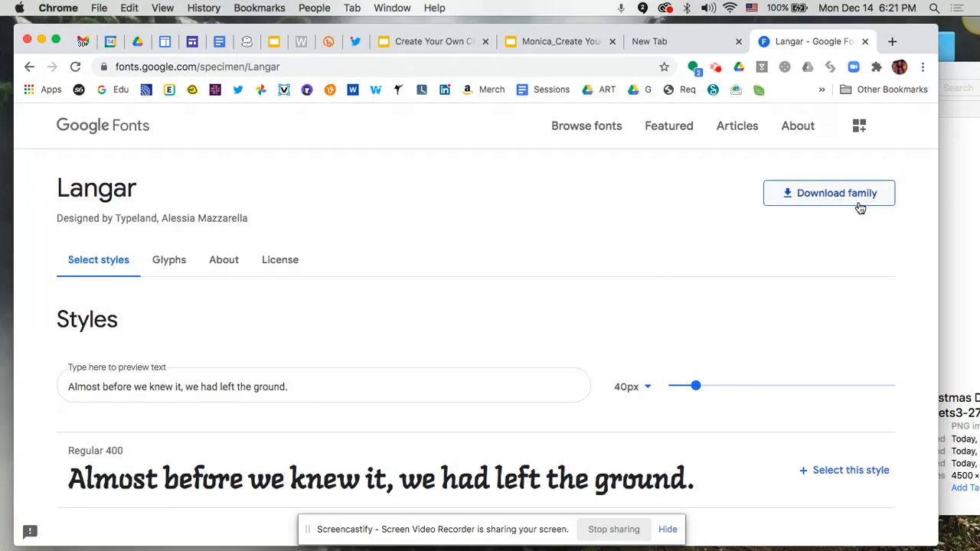
Add Langar's Regular 400 style to the selection and review its download options and web embed code
scroll(582, 285, down, 5)
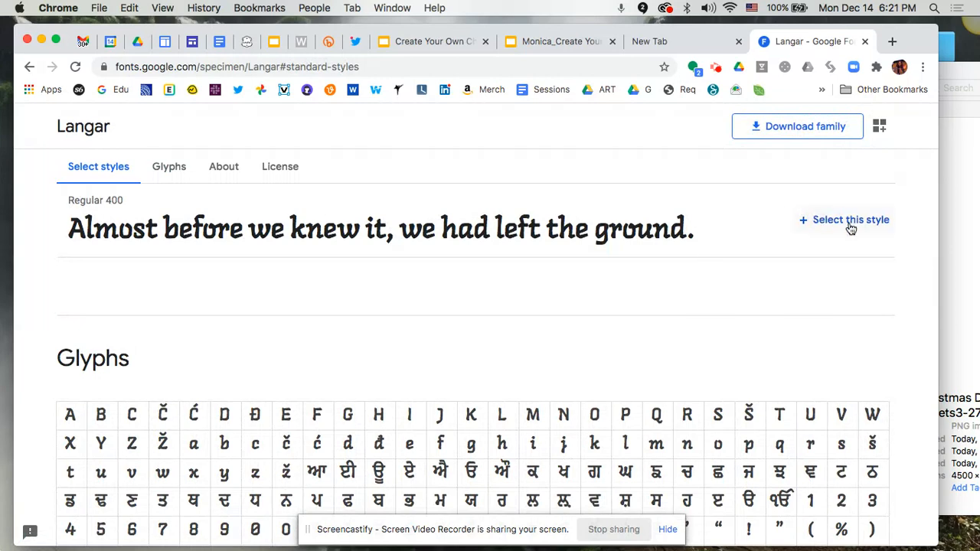
click(849, 221)
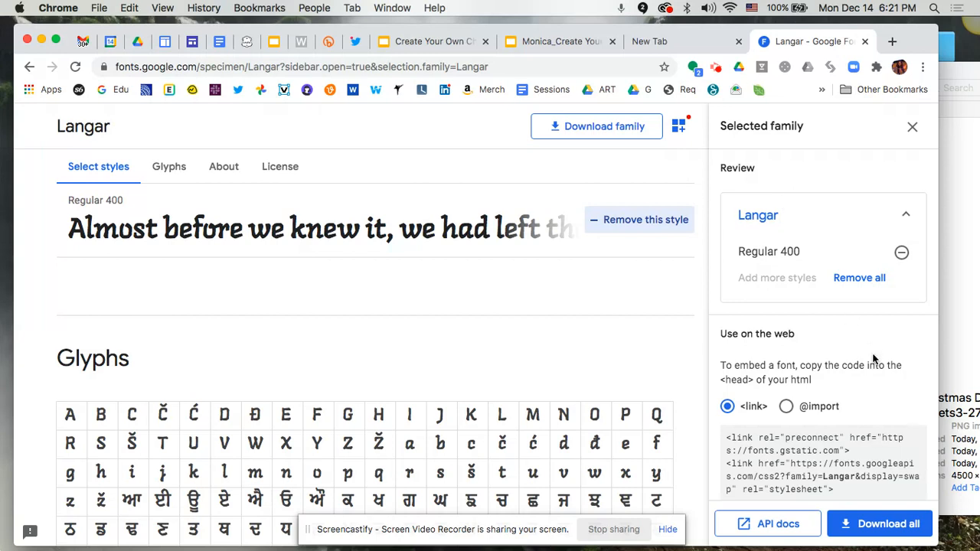
scroll(844, 396, down, 1)
scroll(844, 396, down, 2)
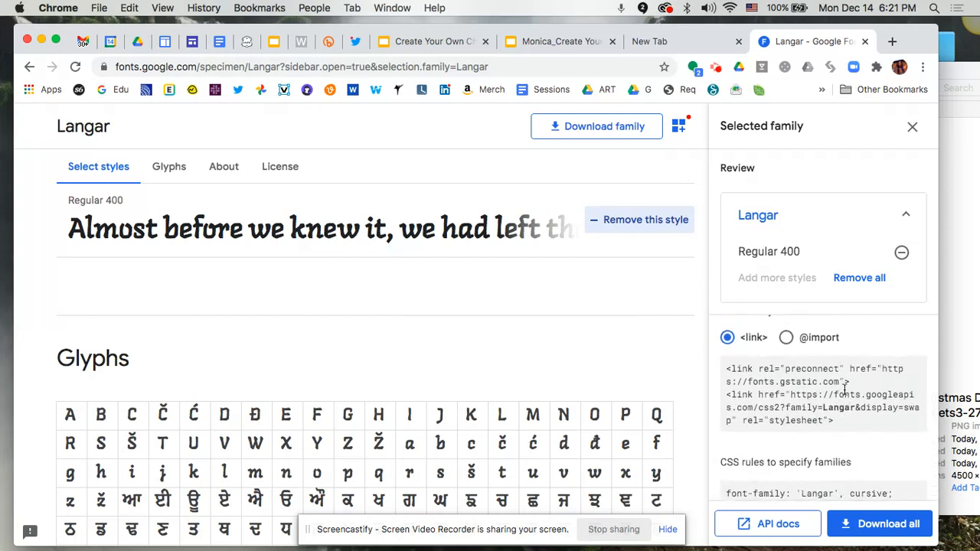
scroll(844, 393, up, 3)
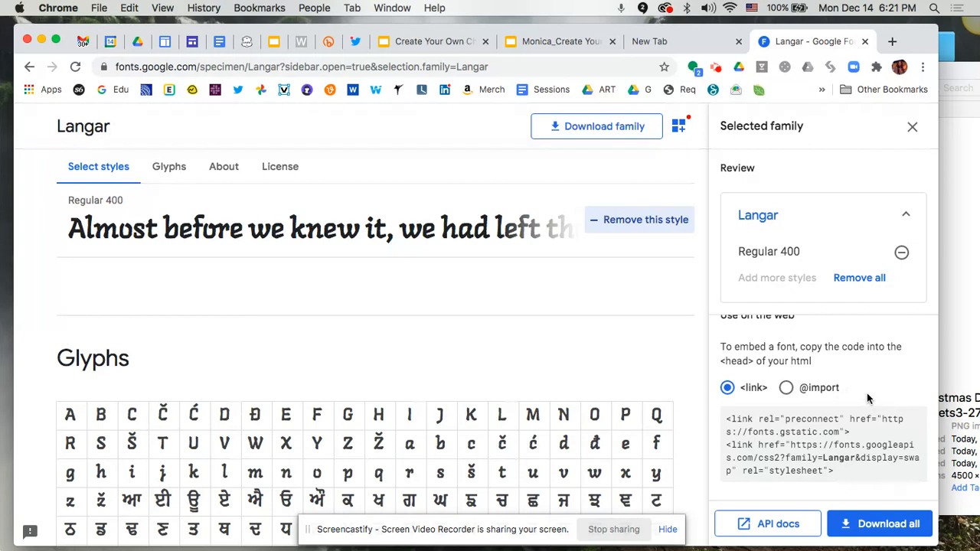
scroll(867, 392, down, 2)
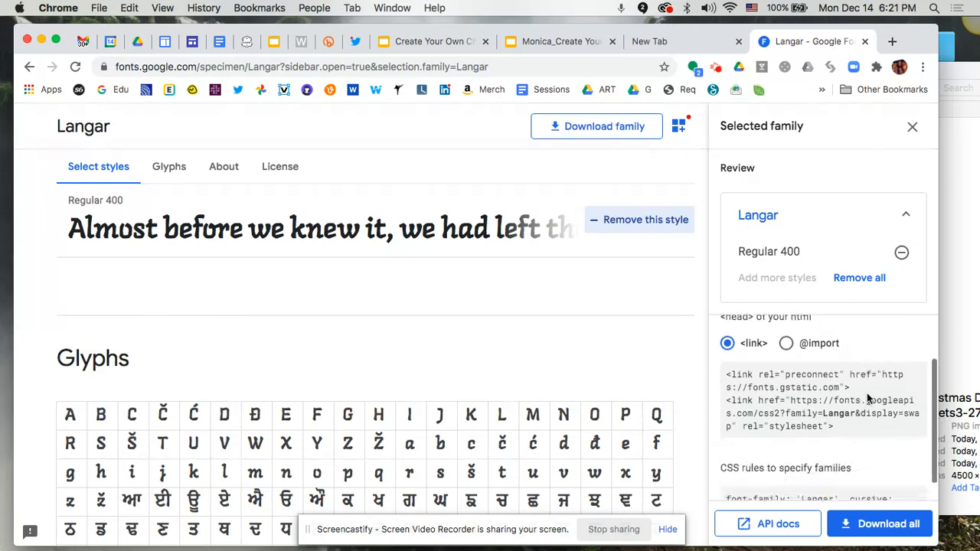
scroll(867, 392, up, 3)
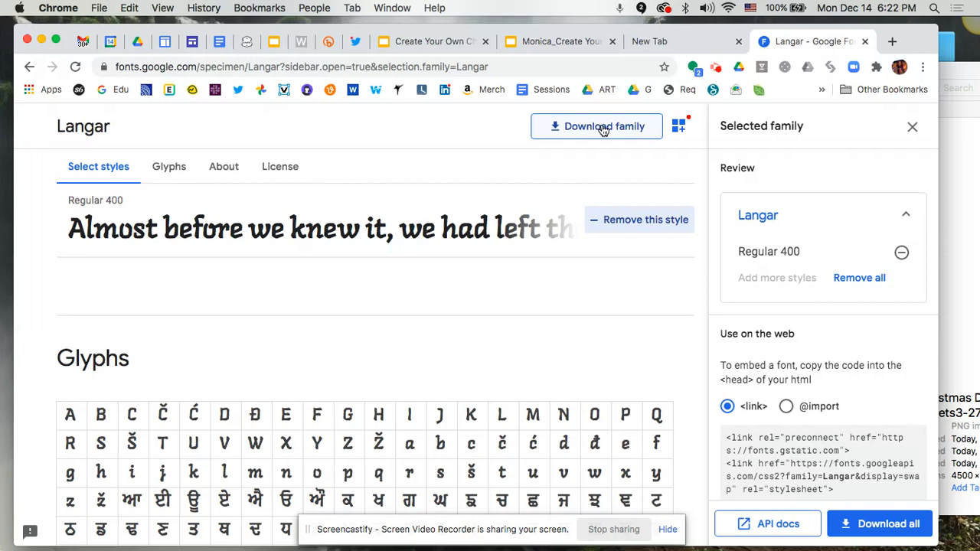
click(675, 129)
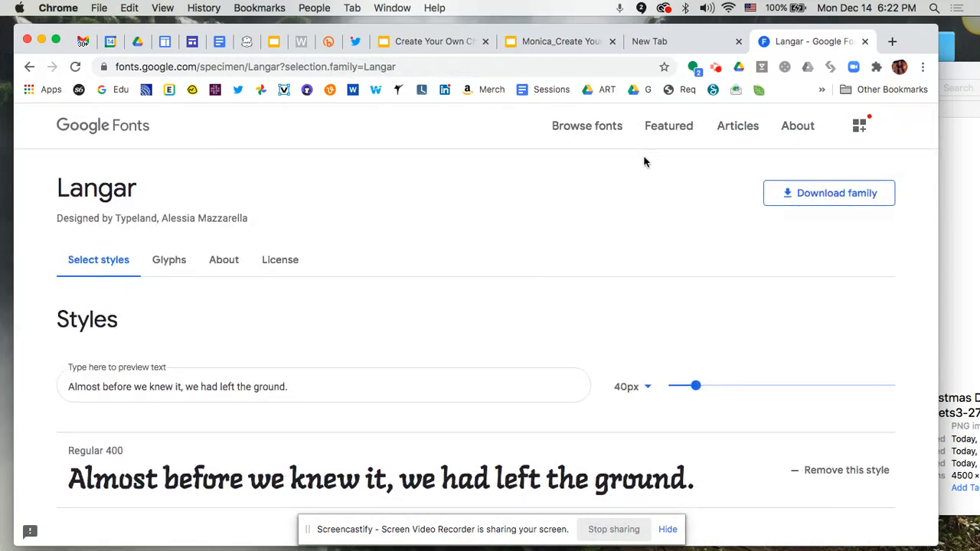
Switch back to the Google Slides ornament deck and try Roboto from the full font catalog on the whole "Merry Christmas" greeting
click(394, 46)
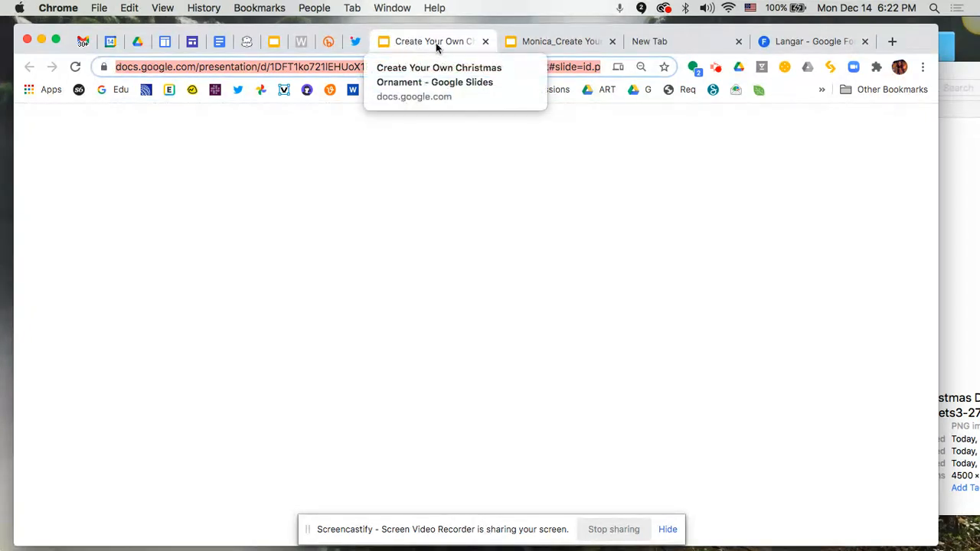
click(527, 42)
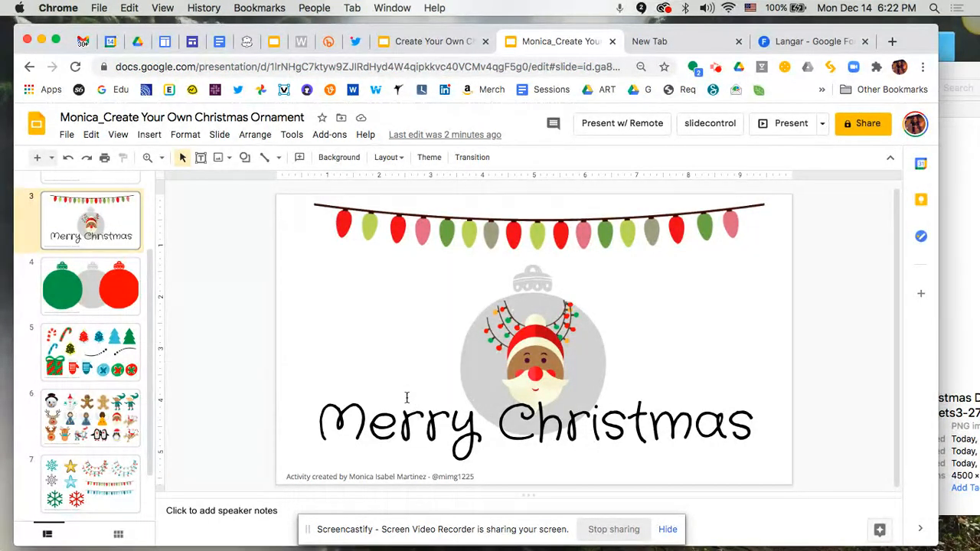
click(400, 432)
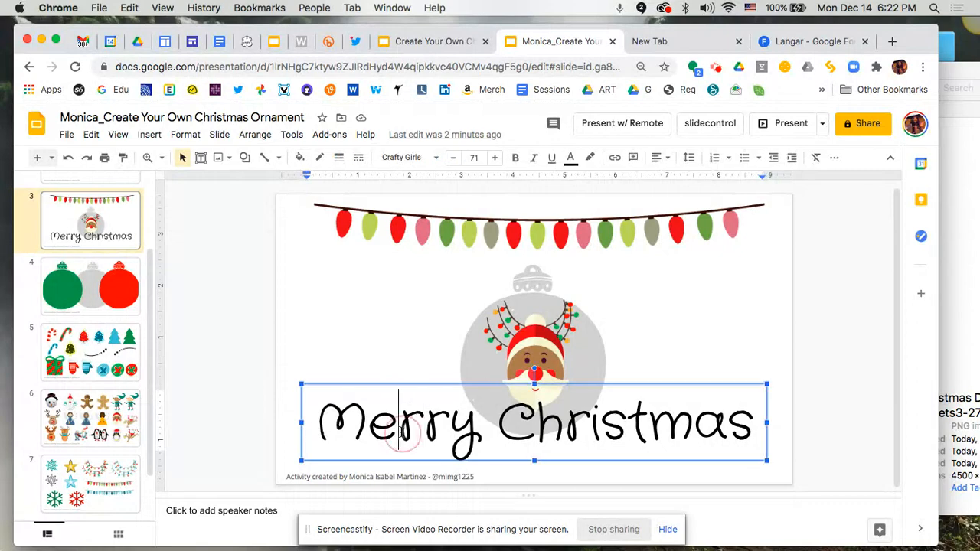
key(ctrl+a)
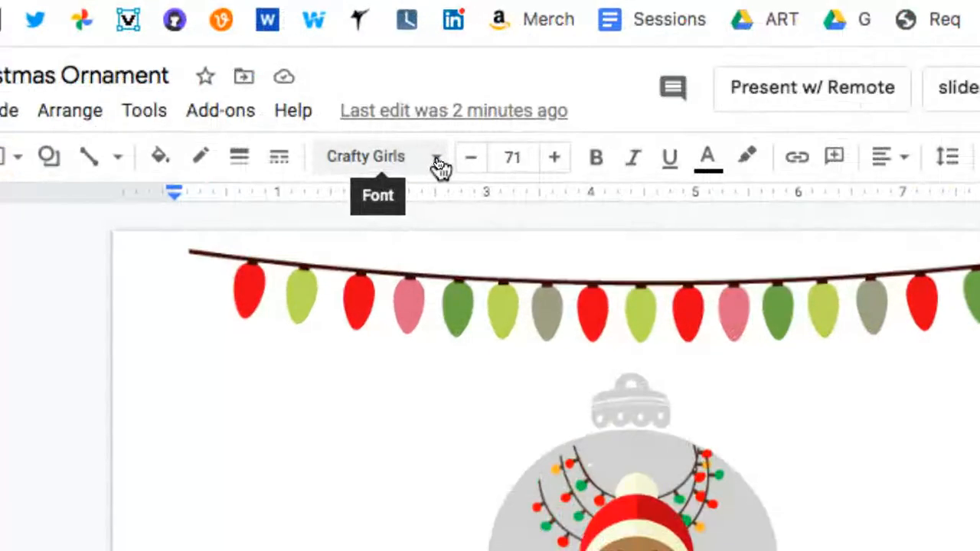
click(437, 165)
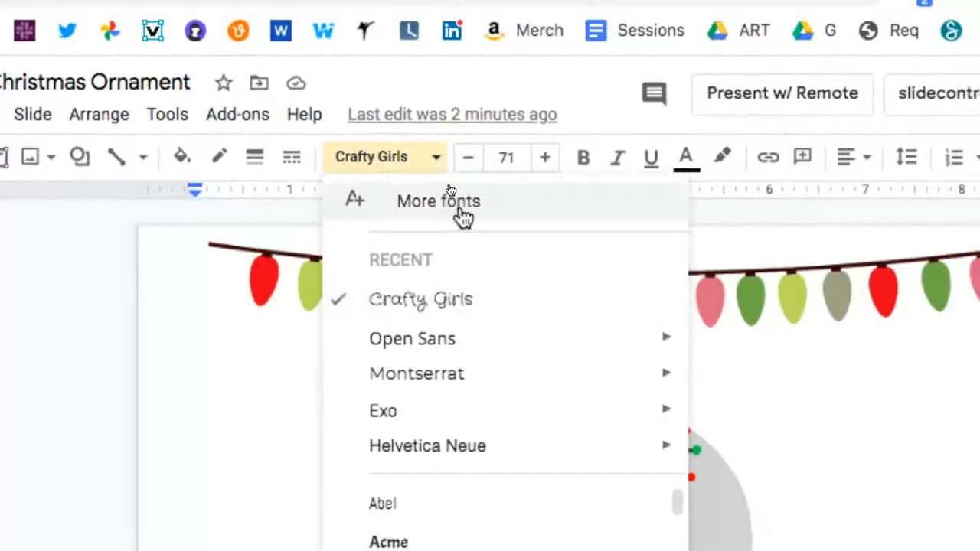
click(462, 210)
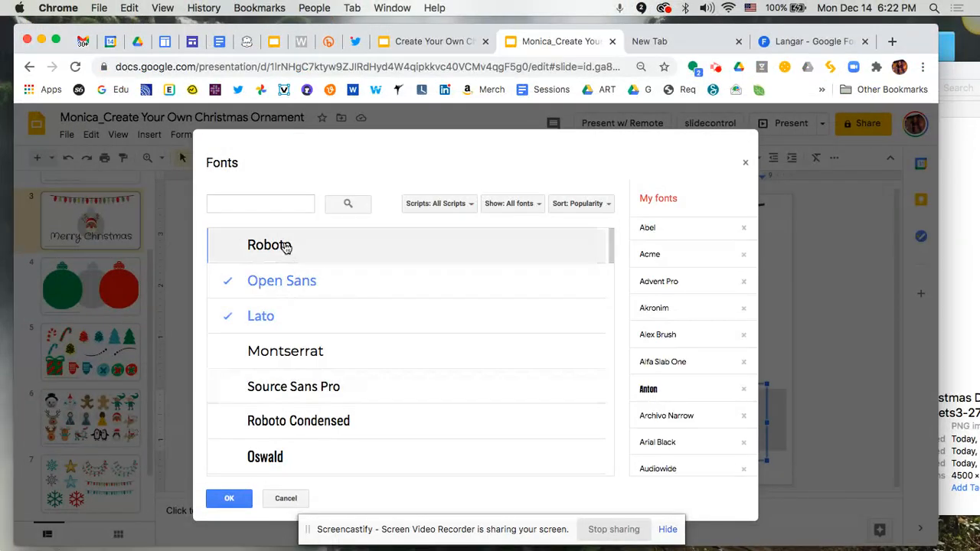
click(285, 247)
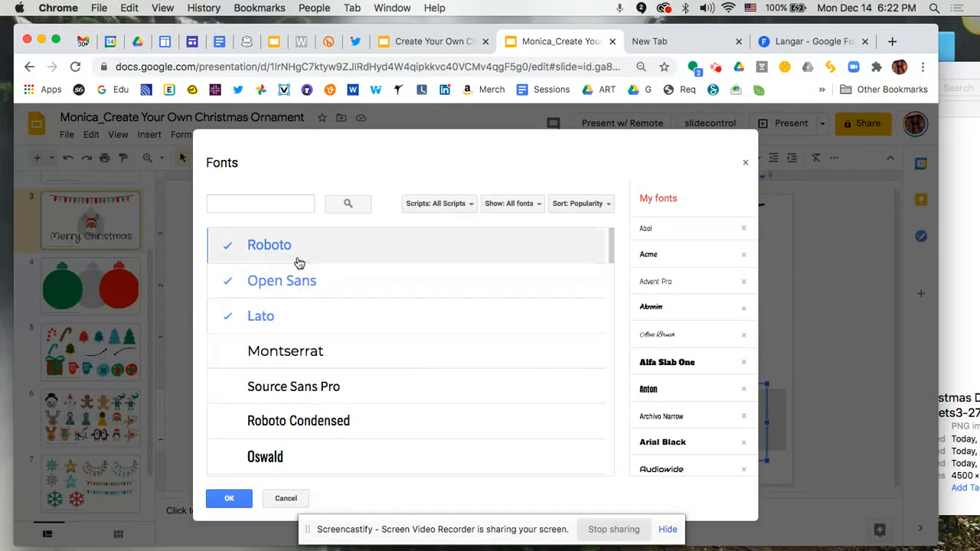
click(228, 498)
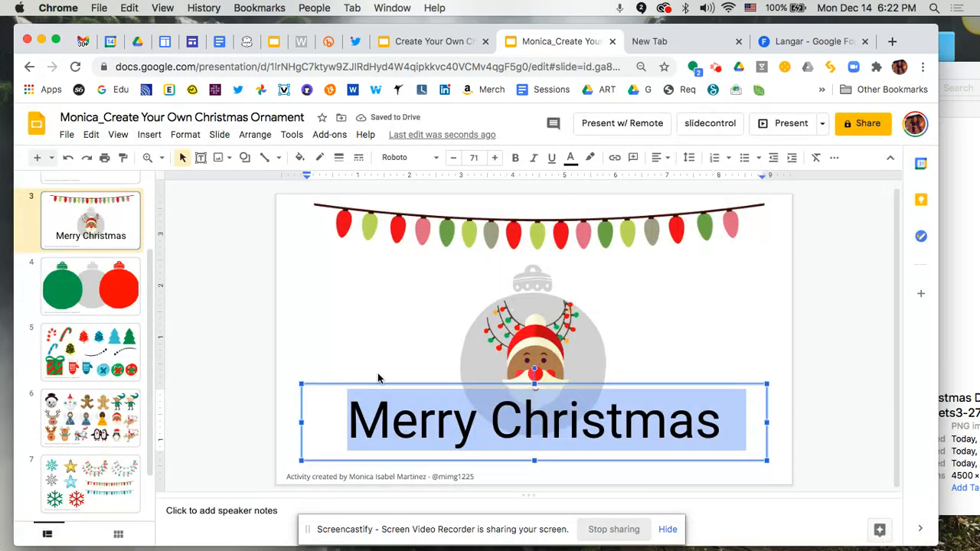
click(238, 301)
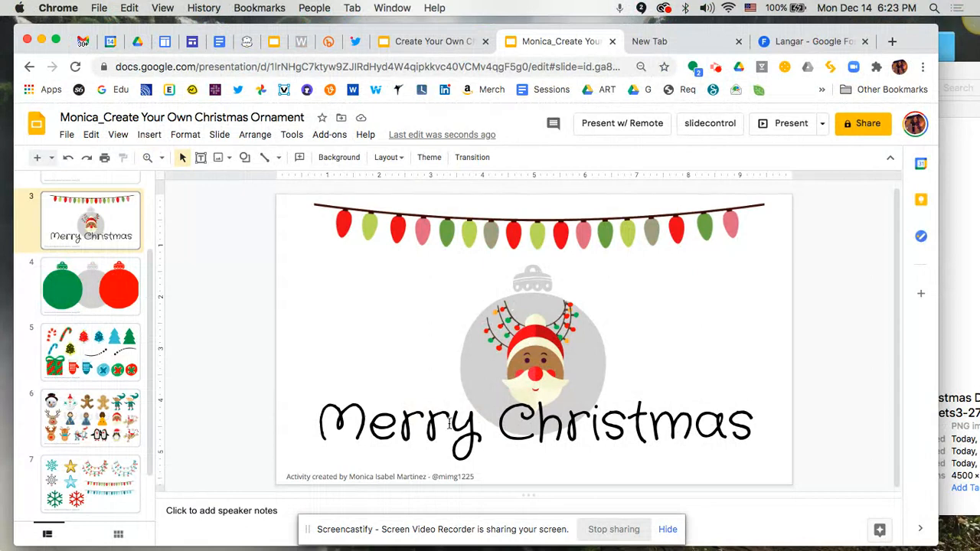
Change the whole "Merry Christmas" greeting's text color to the custom red #c81111
triple_click(450, 426)
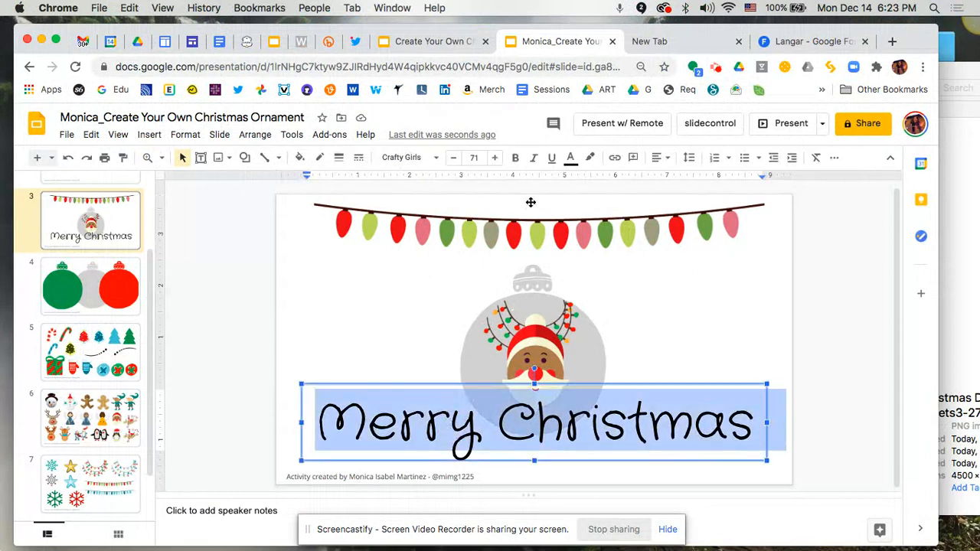
click(571, 158)
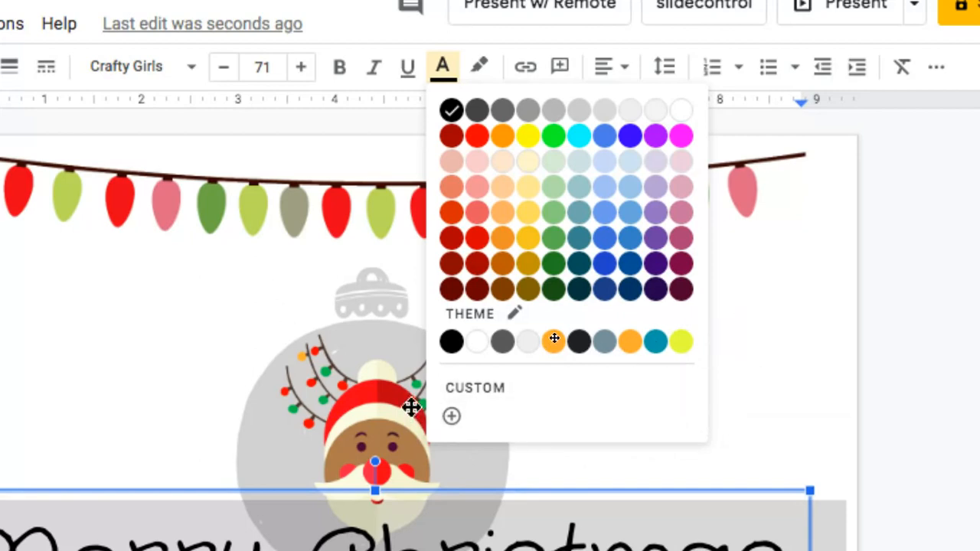
click(473, 389)
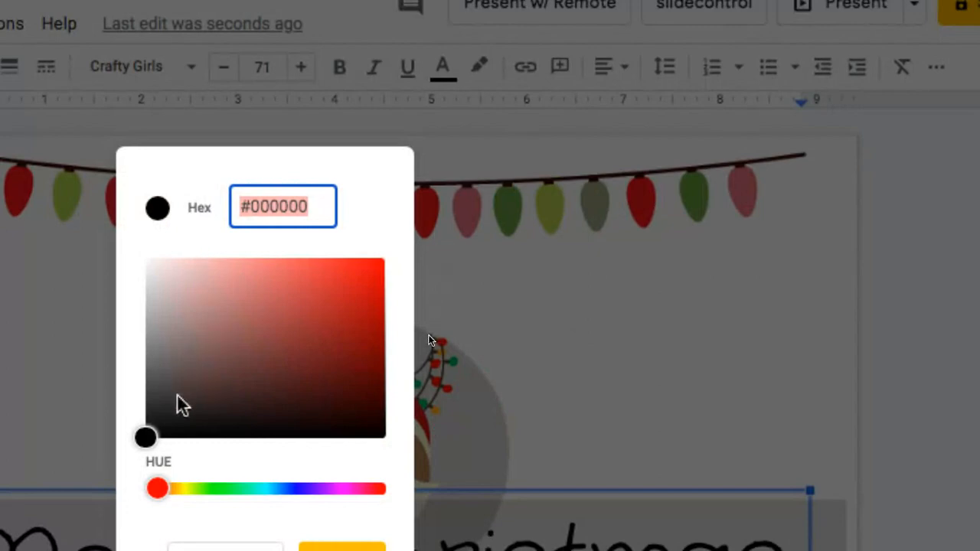
click(174, 440)
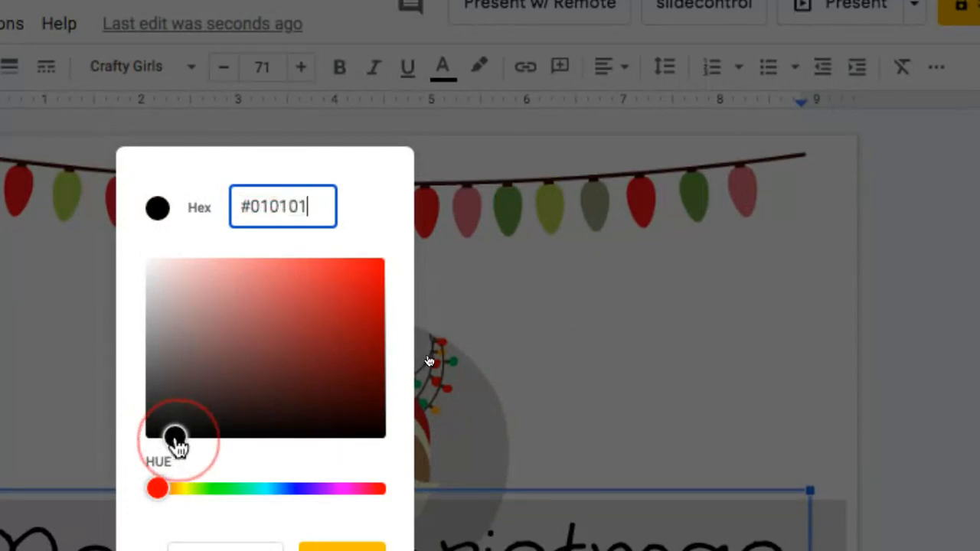
drag(161, 490, 383, 498)
click(298, 283)
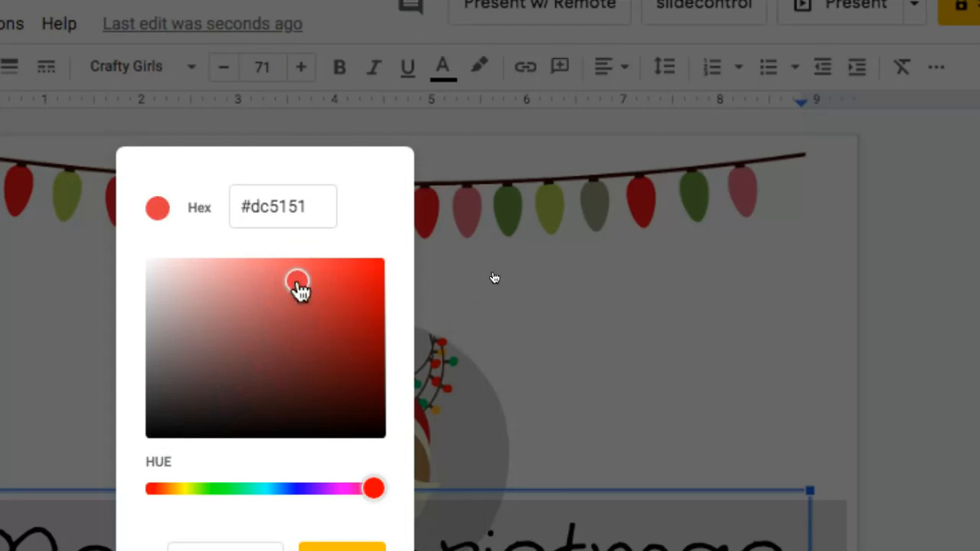
drag(298, 282, 365, 304)
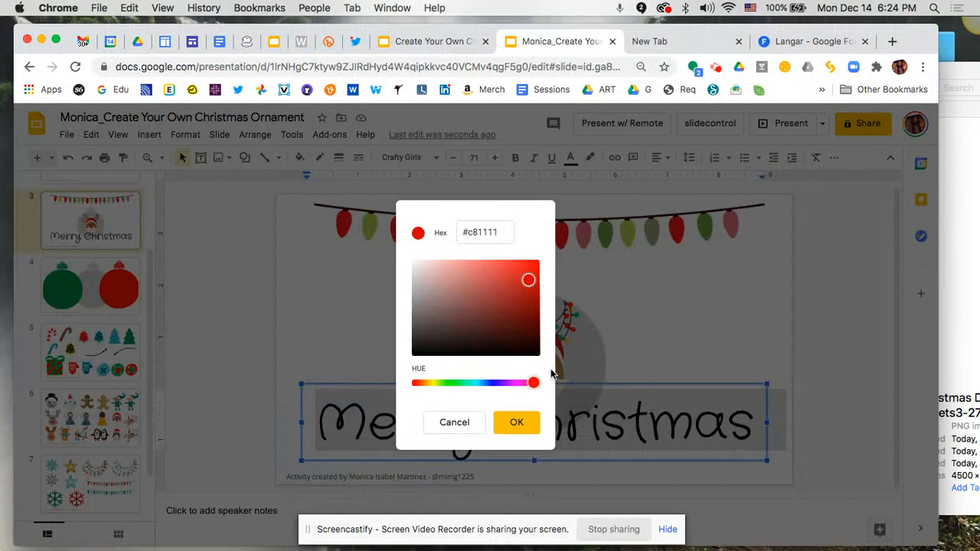
click(525, 424)
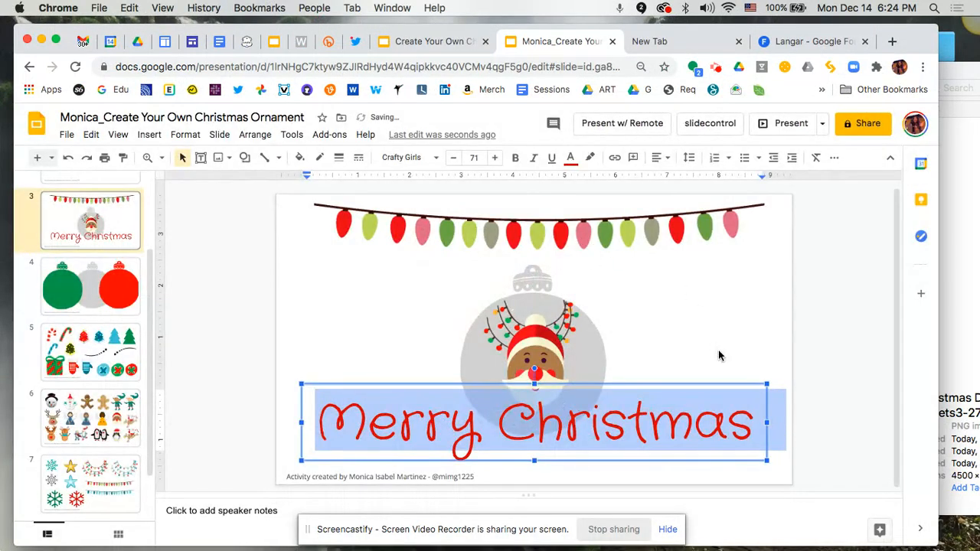
click(717, 355)
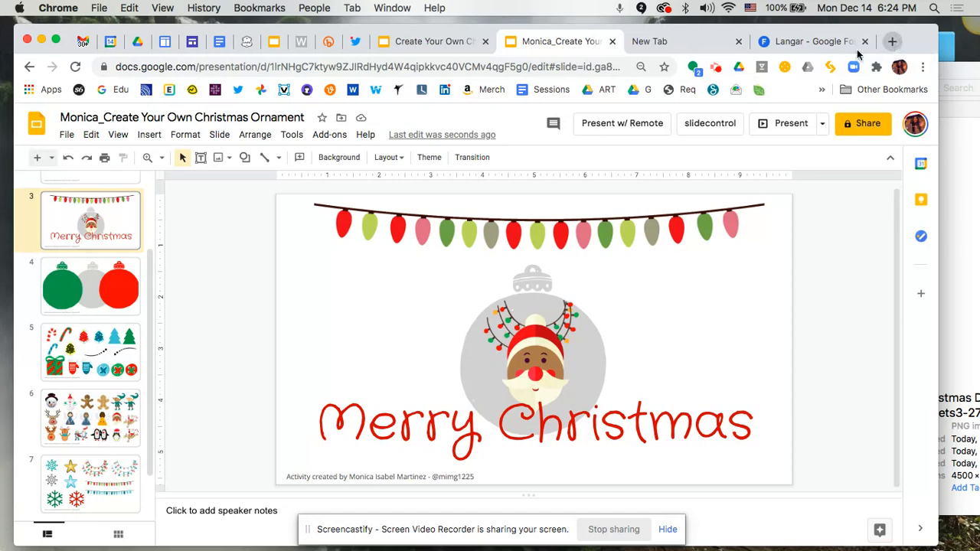
Open the activity creator's bookmarked Twitter profile in a new browser tab
click(892, 43)
click(237, 91)
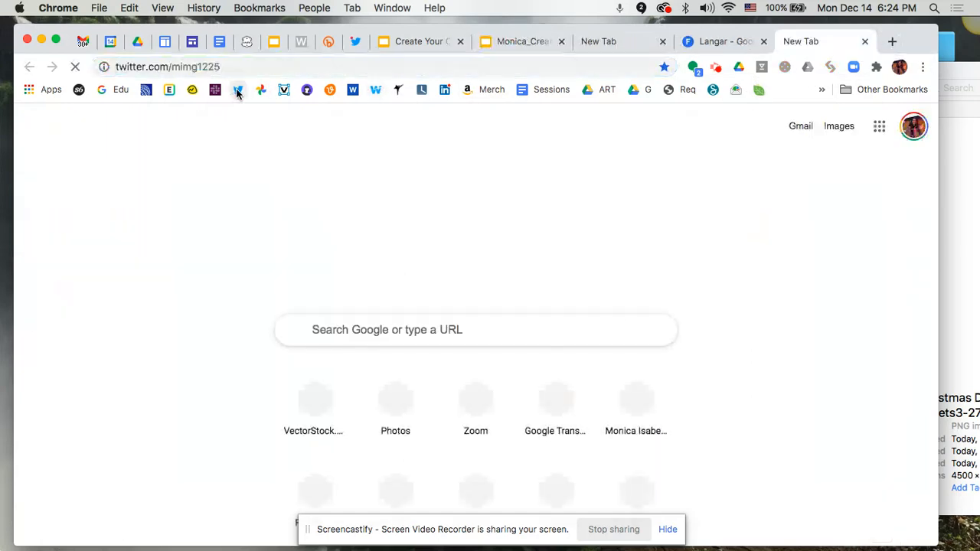